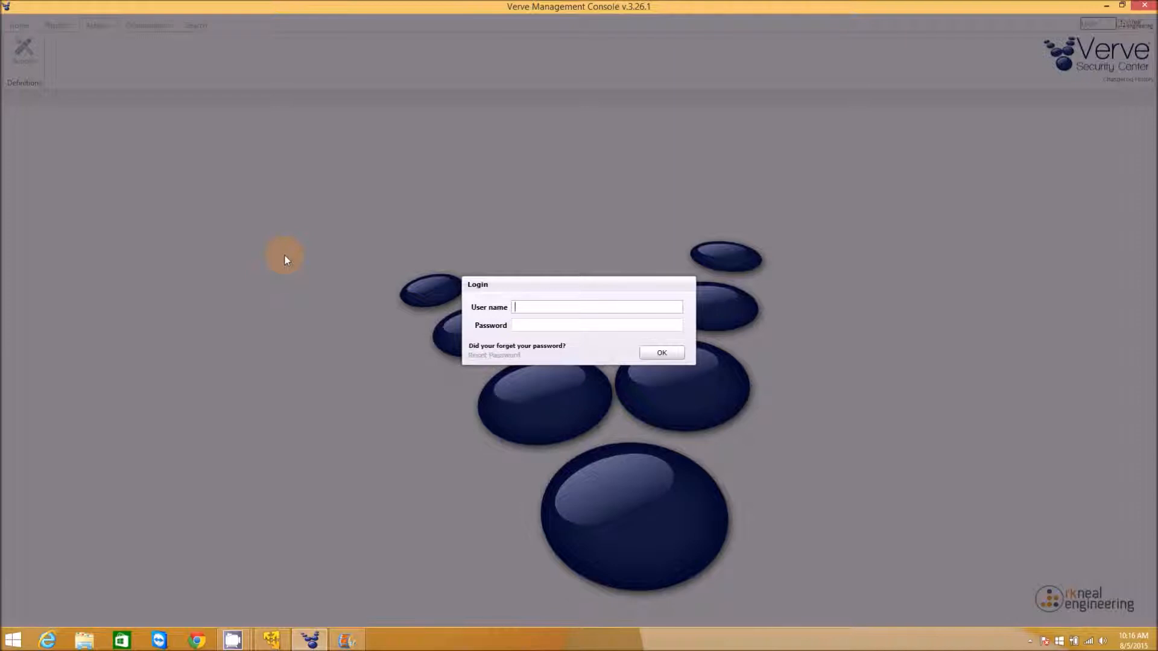
# Log in to the console with the user name admin and the account password.
pyautogui.click(548, 308)
pyautogui.write('admin')
pyautogui.press('Tab')
pyautogui.write('••••••••••')
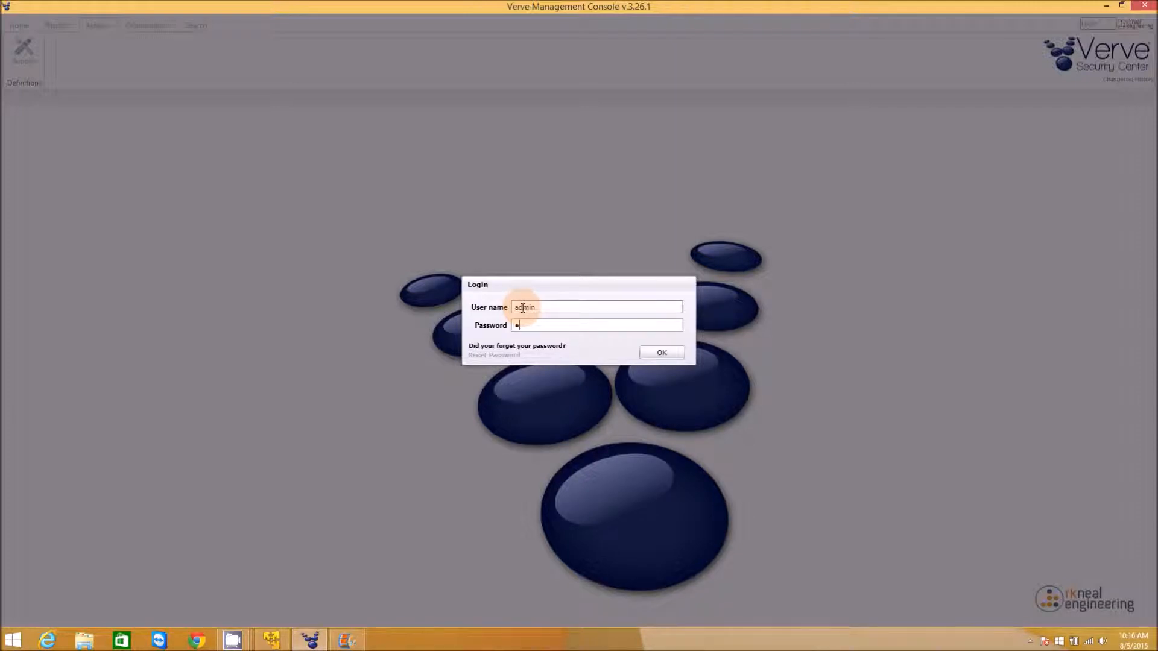
pyautogui.press('Return')
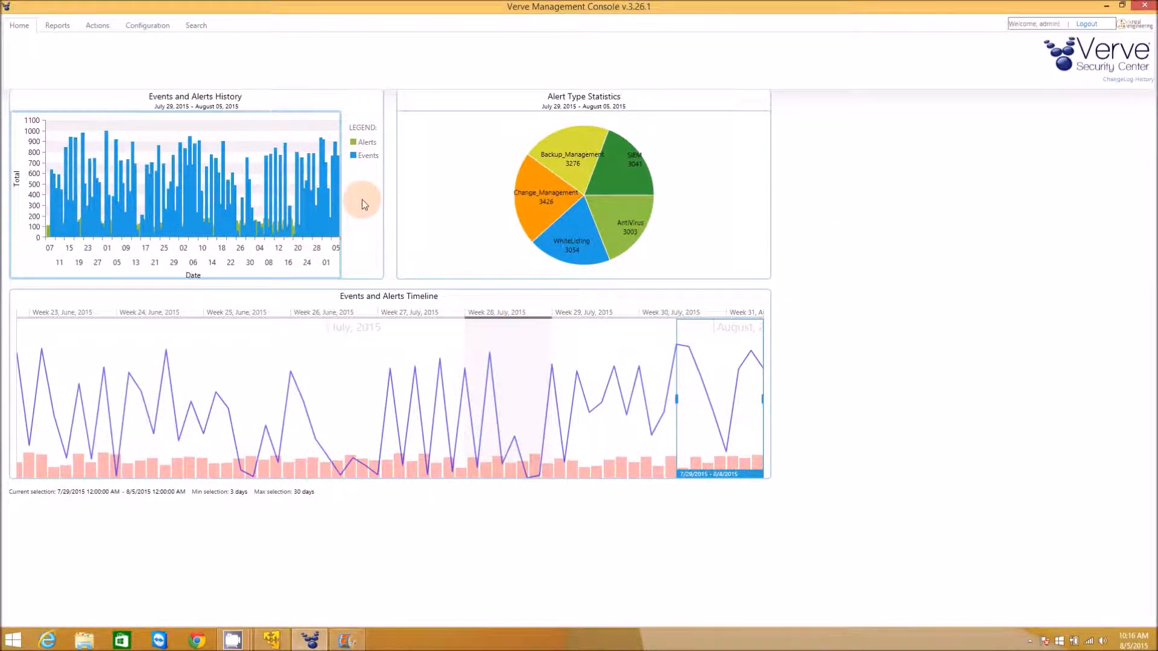
# Open the action definitions, expand the VERVE DEMO tree down to Ovation under Unit 1 and ABB under Unit 2, and select the VERVEDEMO endpoint.
pyautogui.click(95, 25)
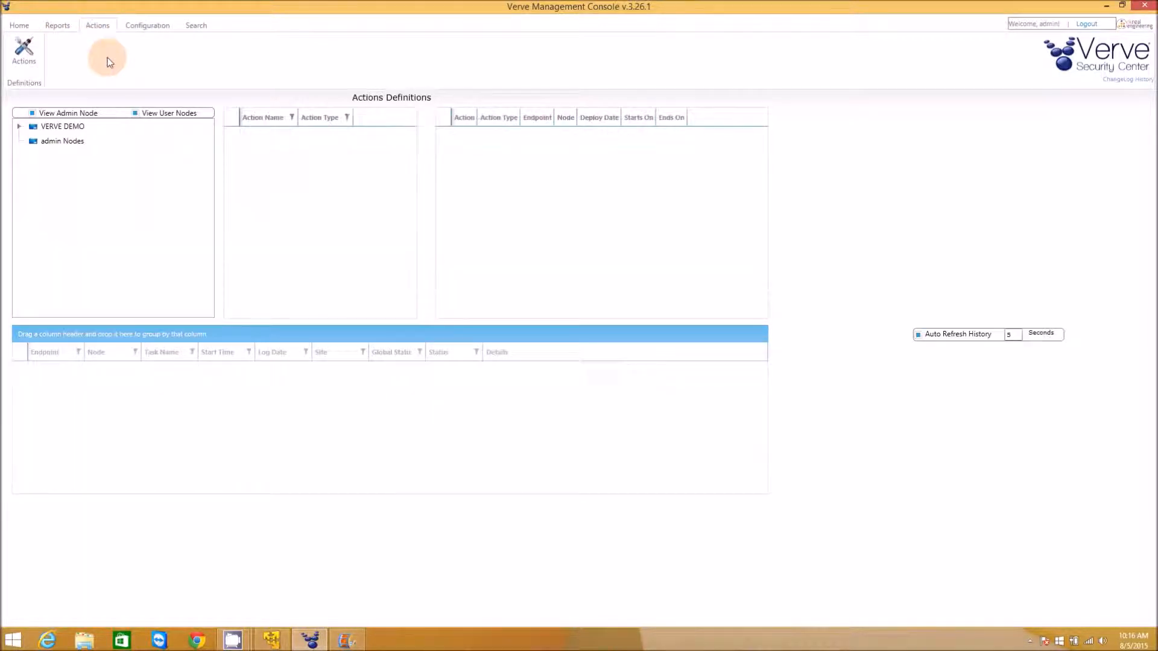
pyautogui.click(19, 127)
pyautogui.click(30, 141)
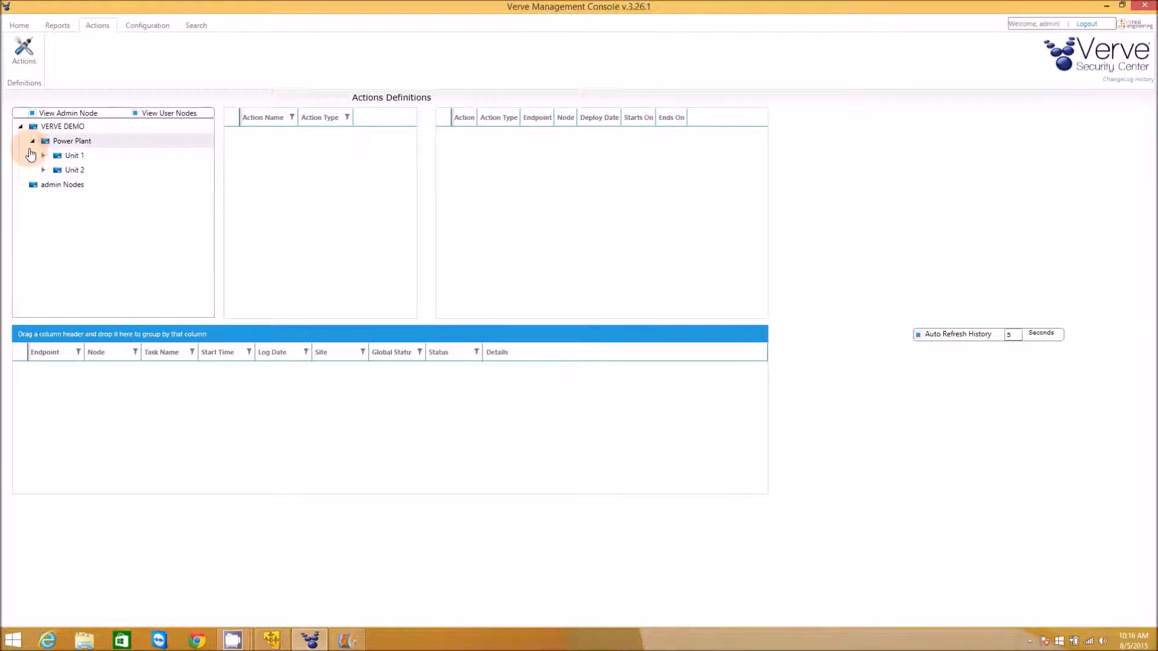
pyautogui.click(44, 156)
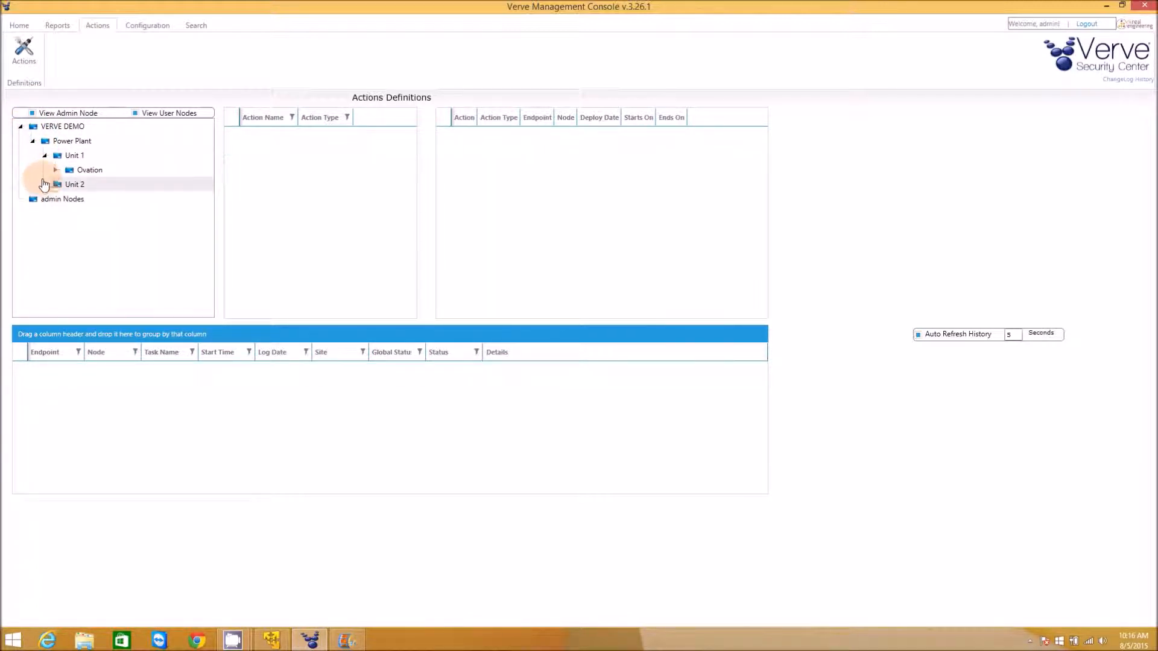
pyautogui.click(44, 184)
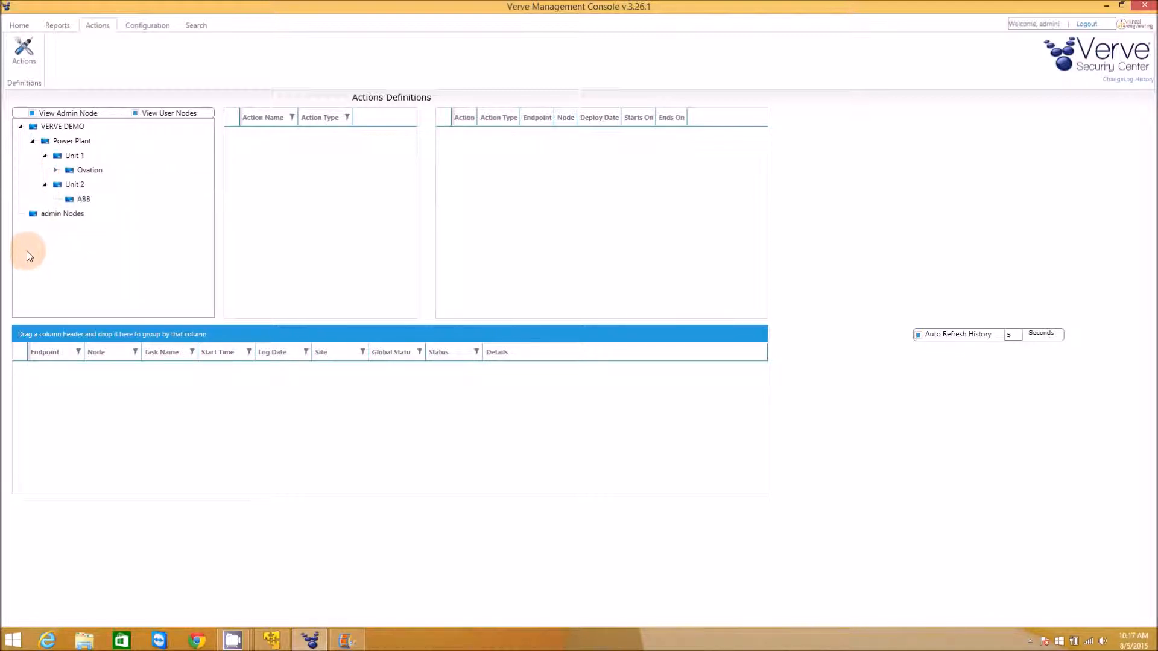
pyautogui.click(54, 172)
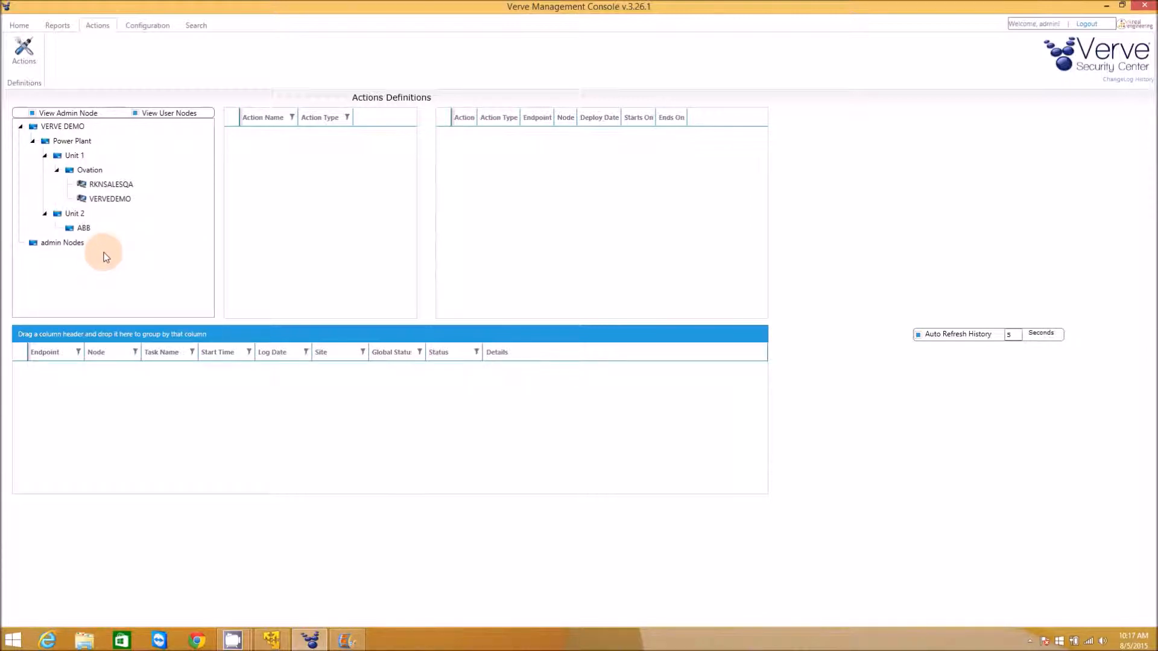
pyautogui.click(112, 185)
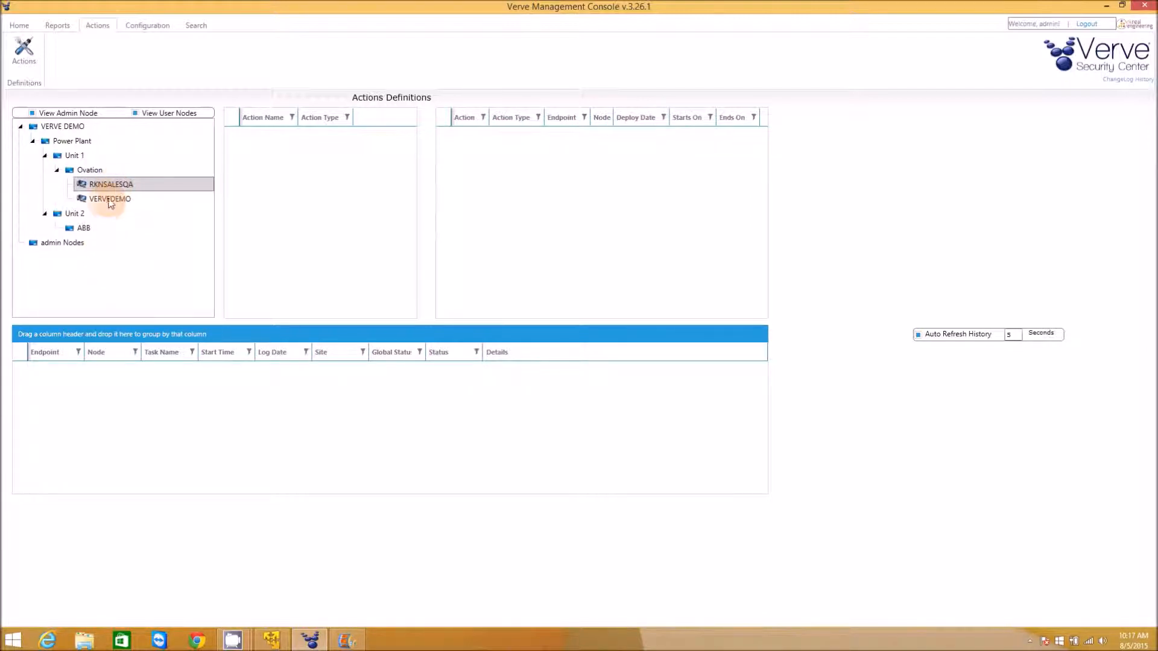
pyautogui.click(106, 202)
pyautogui.click(331, 194)
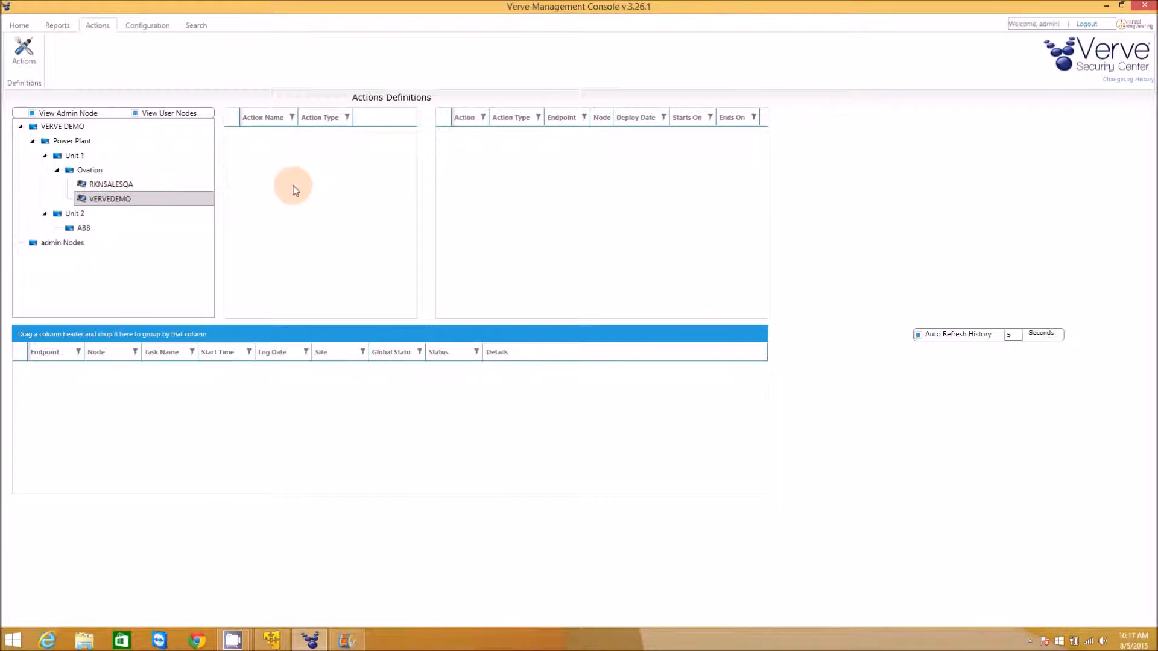
# Create a new action of type Patching with "Test Patch" as both its name and description.
pyautogui.rightClick(278, 157)
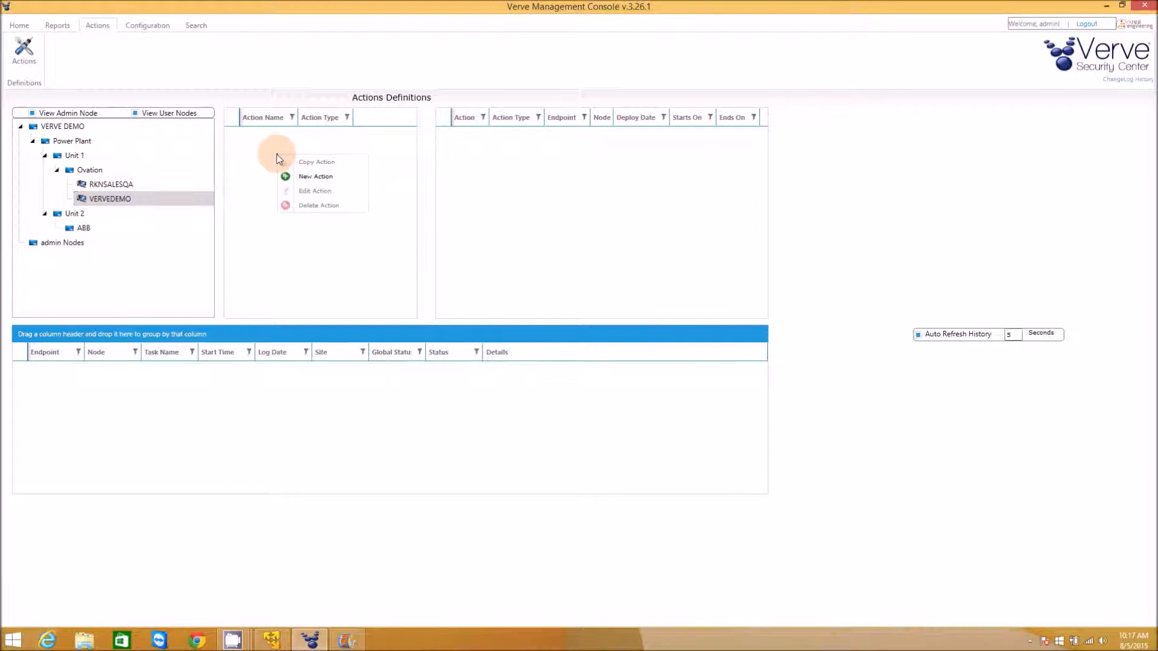
pyautogui.click(303, 178)
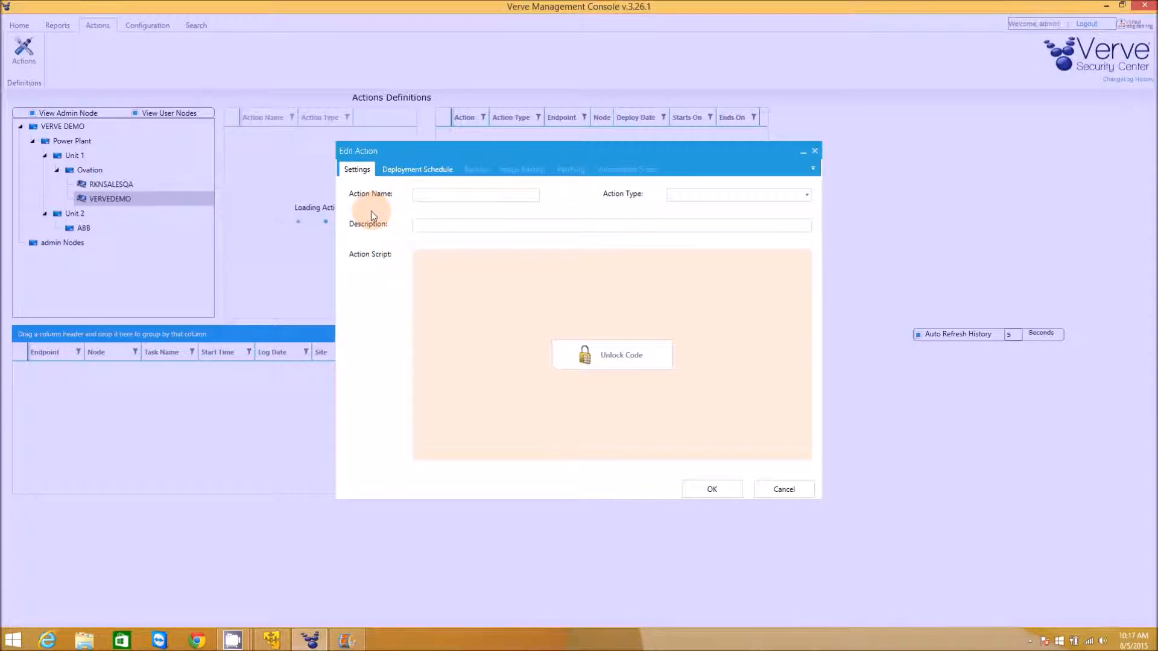
pyautogui.click(429, 195)
pyautogui.write('T')
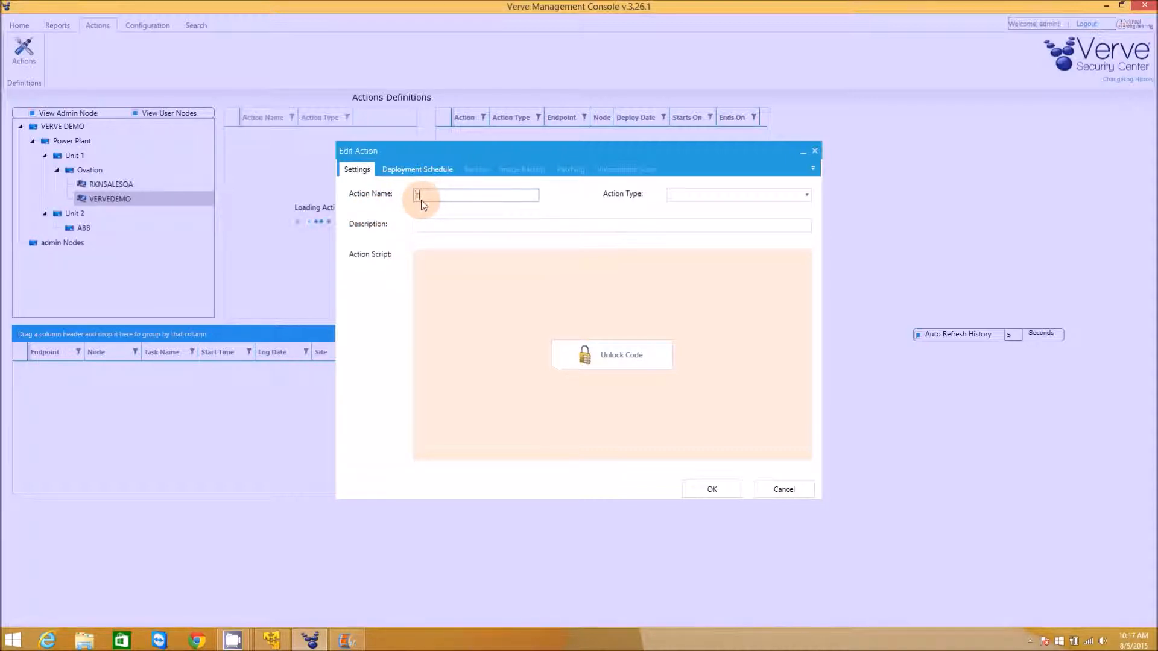
pyautogui.write('est Patch')
pyautogui.click(424, 226)
pyautogui.write('Test Patch')
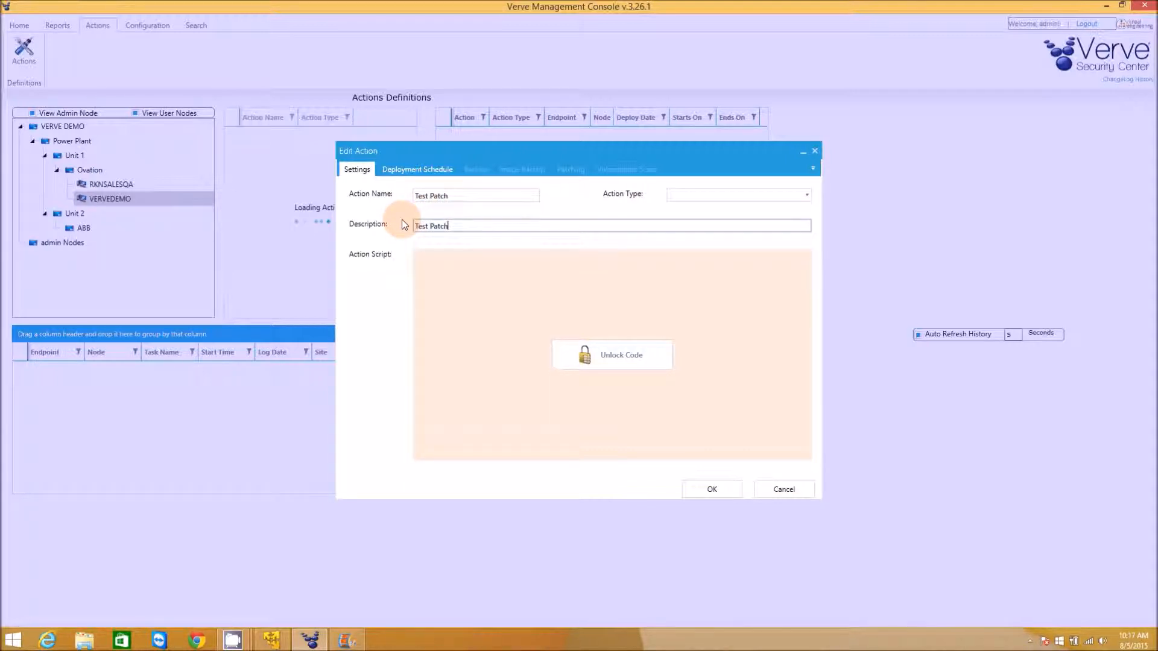
pyautogui.click(800, 193)
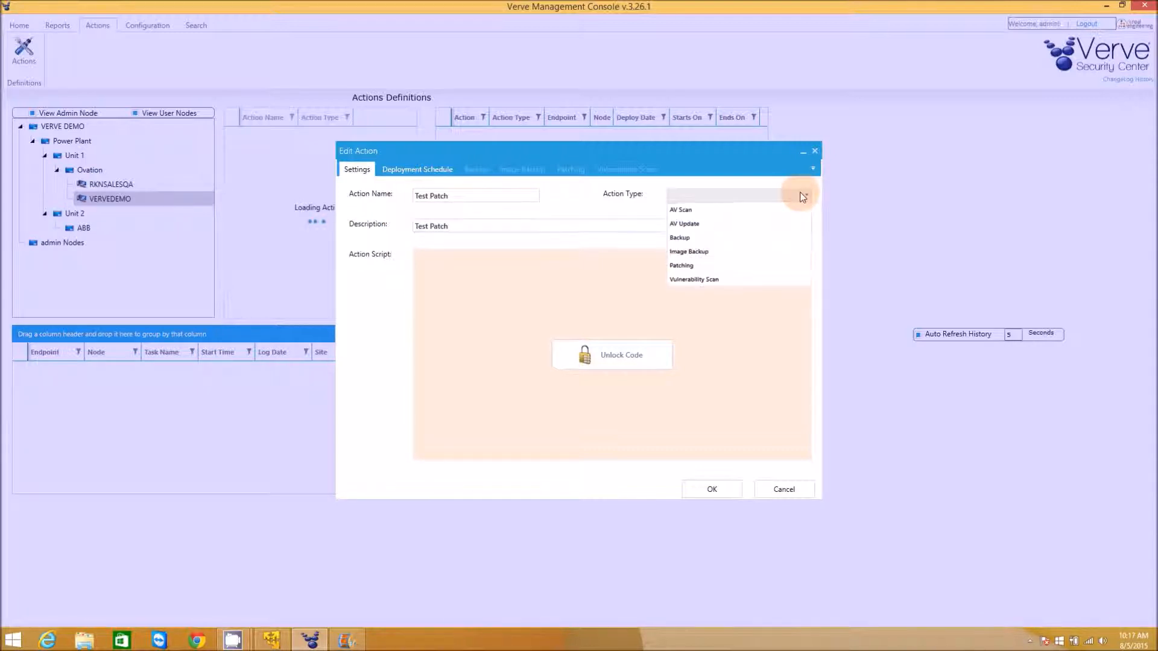
pyautogui.click(684, 265)
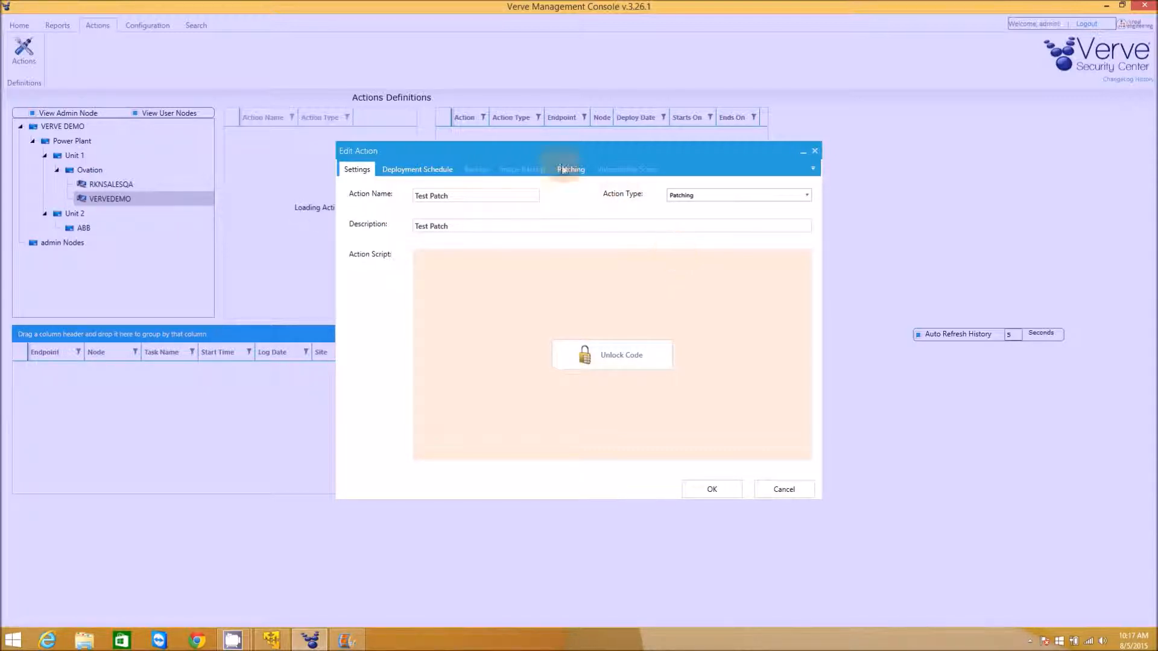
# Review the action's deployment schedule options, including the start and end date calendars, without choosing dates.
pyautogui.click(425, 169)
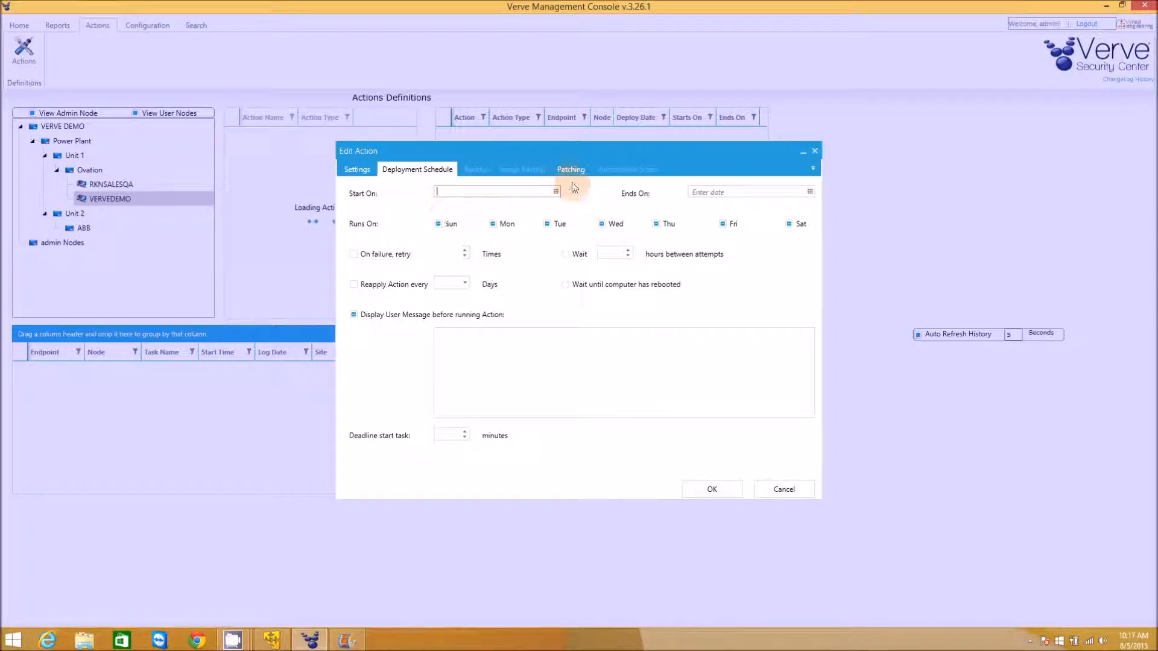
pyautogui.click(555, 191)
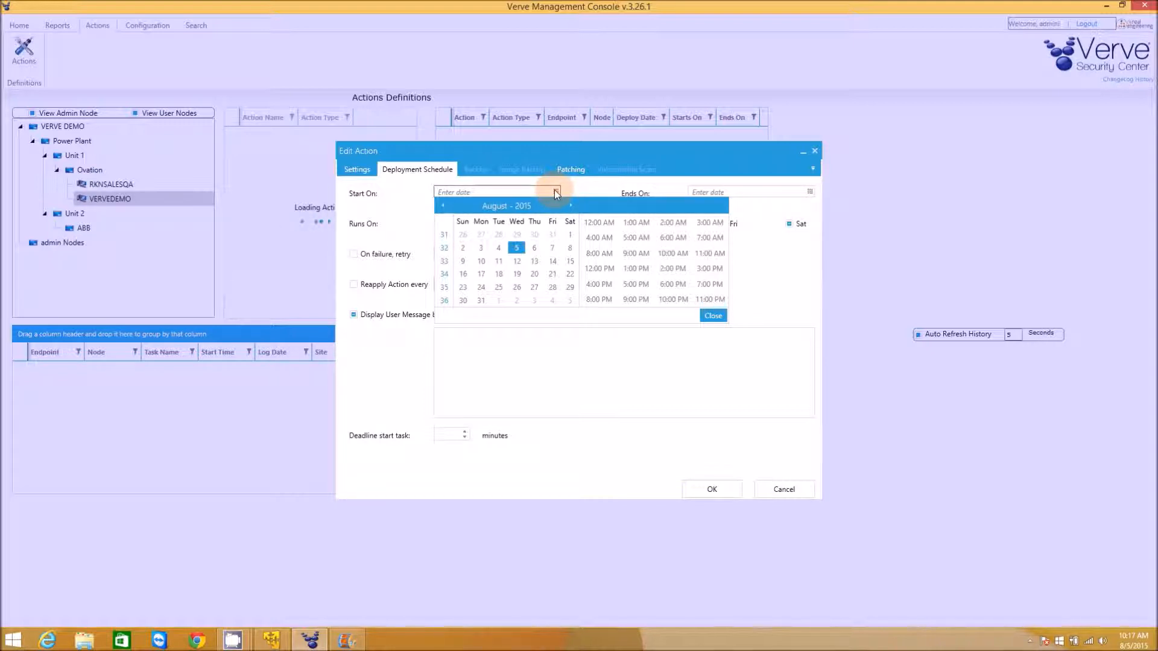
pyautogui.click(789, 276)
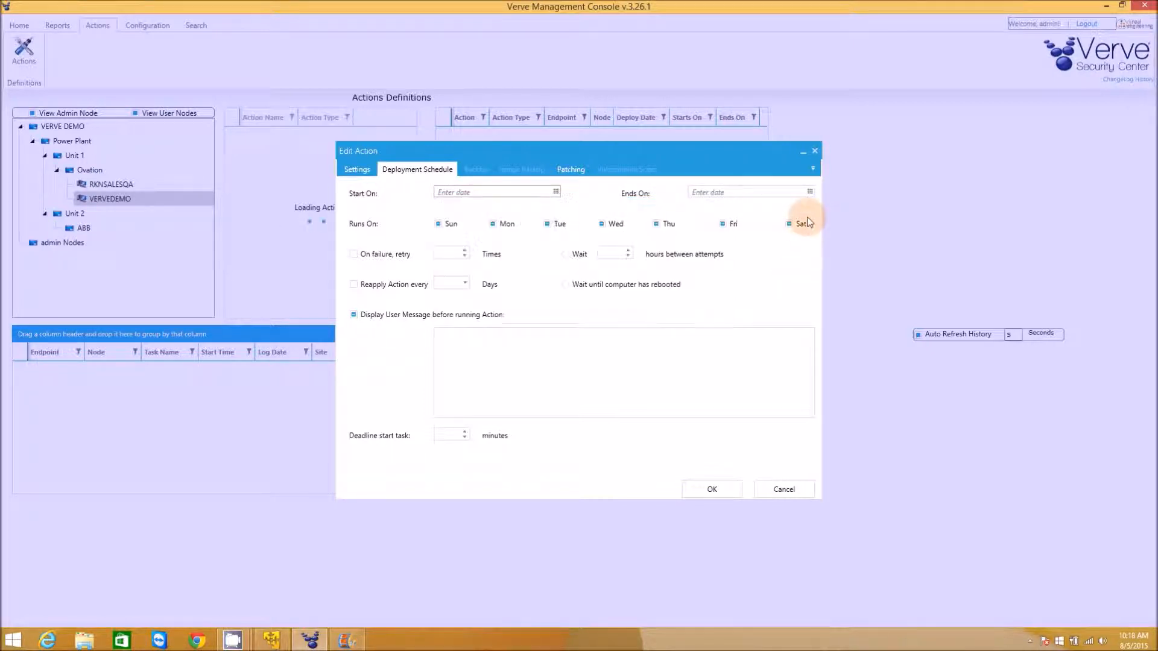
pyautogui.click(809, 193)
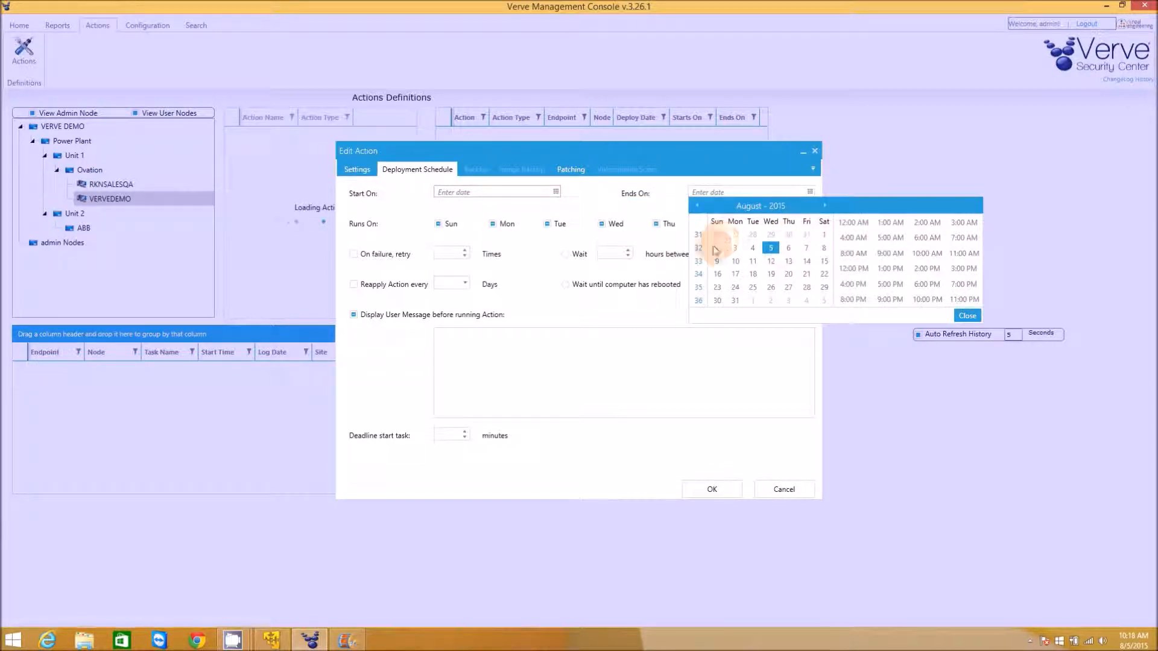
pyautogui.click(592, 196)
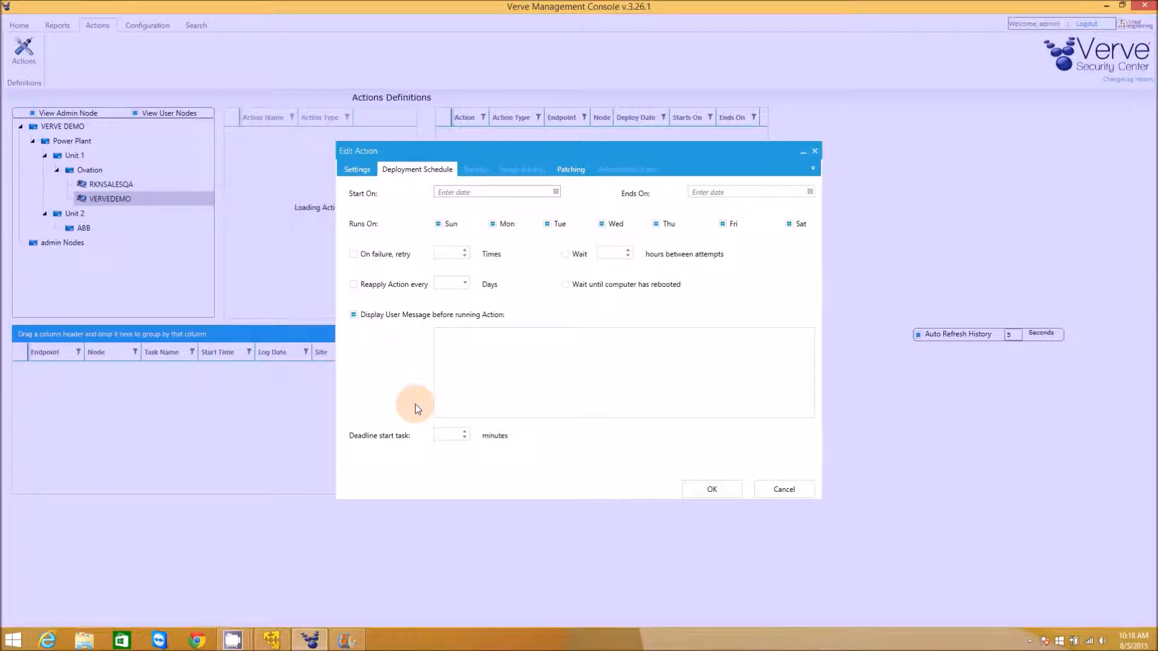
# Select the Microsoft security update MS15-058 for SQL Server in the patch list and save the action.
pyautogui.click(567, 170)
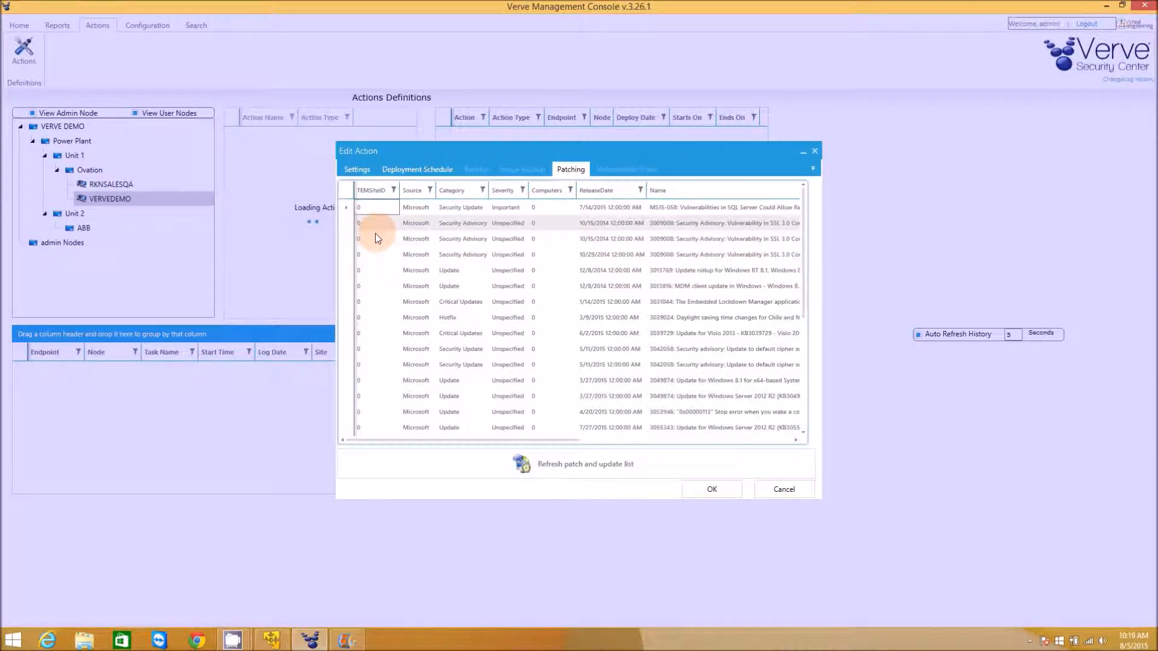
pyautogui.scroll(-5, 375, 234)
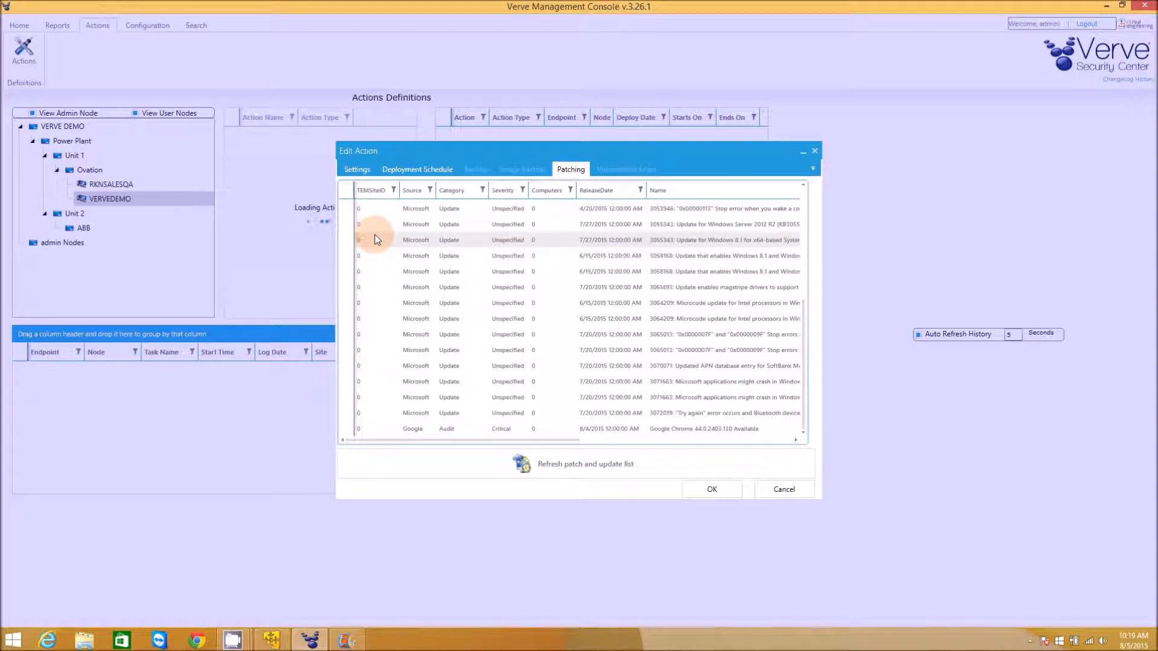
pyautogui.scroll(5, 375, 236)
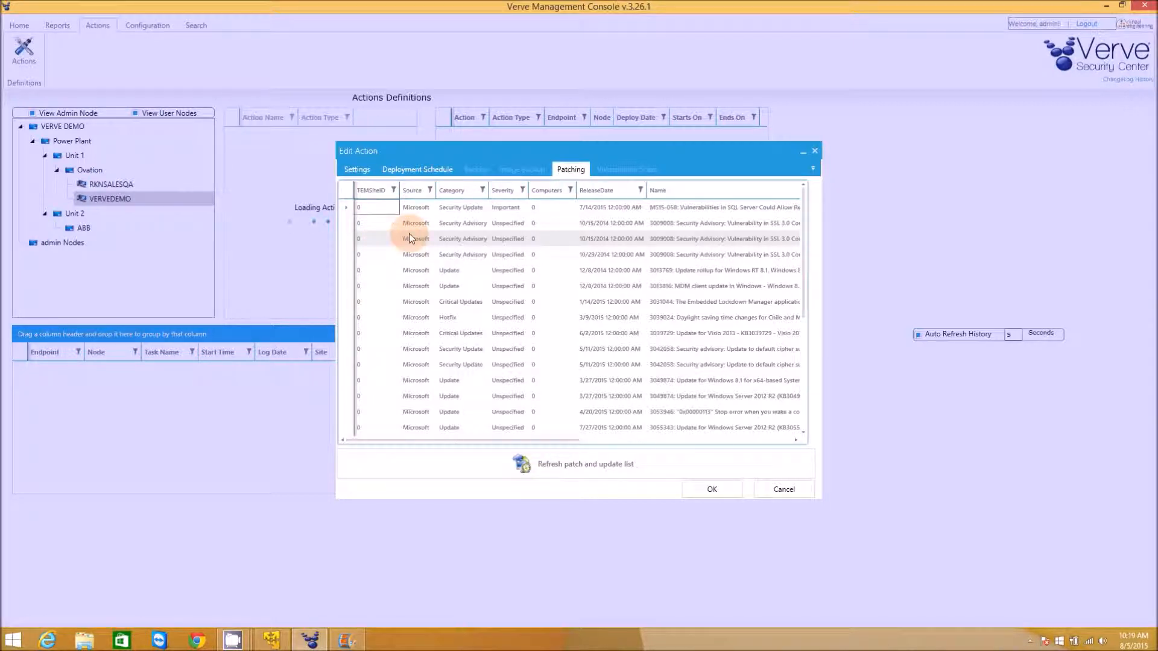
pyautogui.click(420, 214)
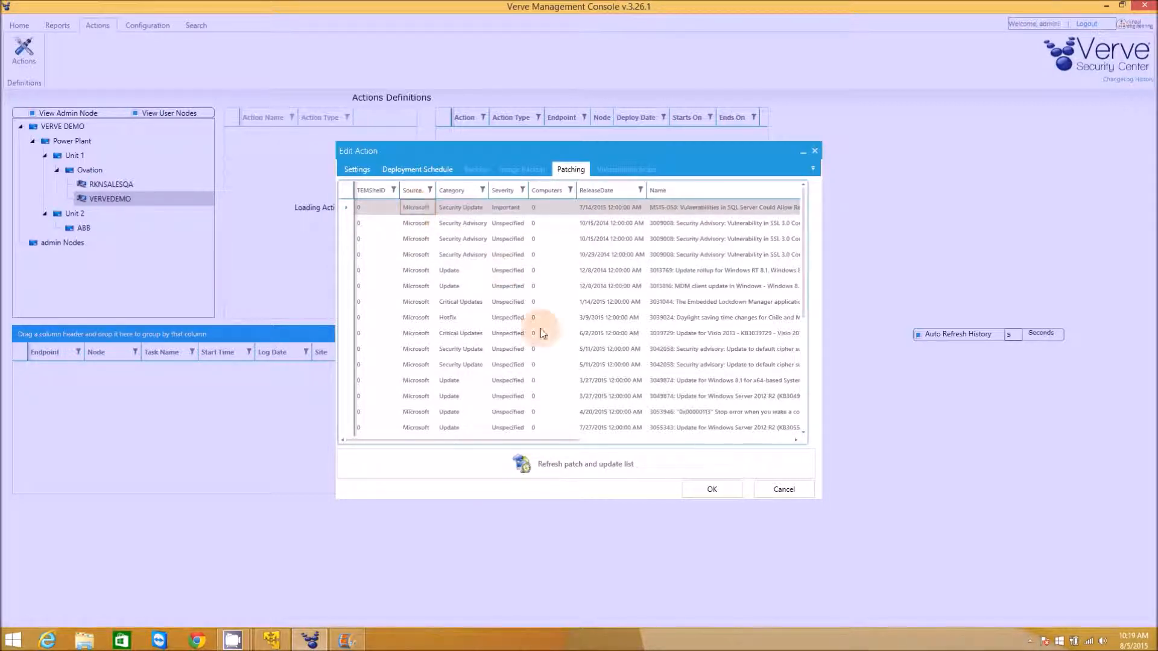
pyautogui.click(713, 490)
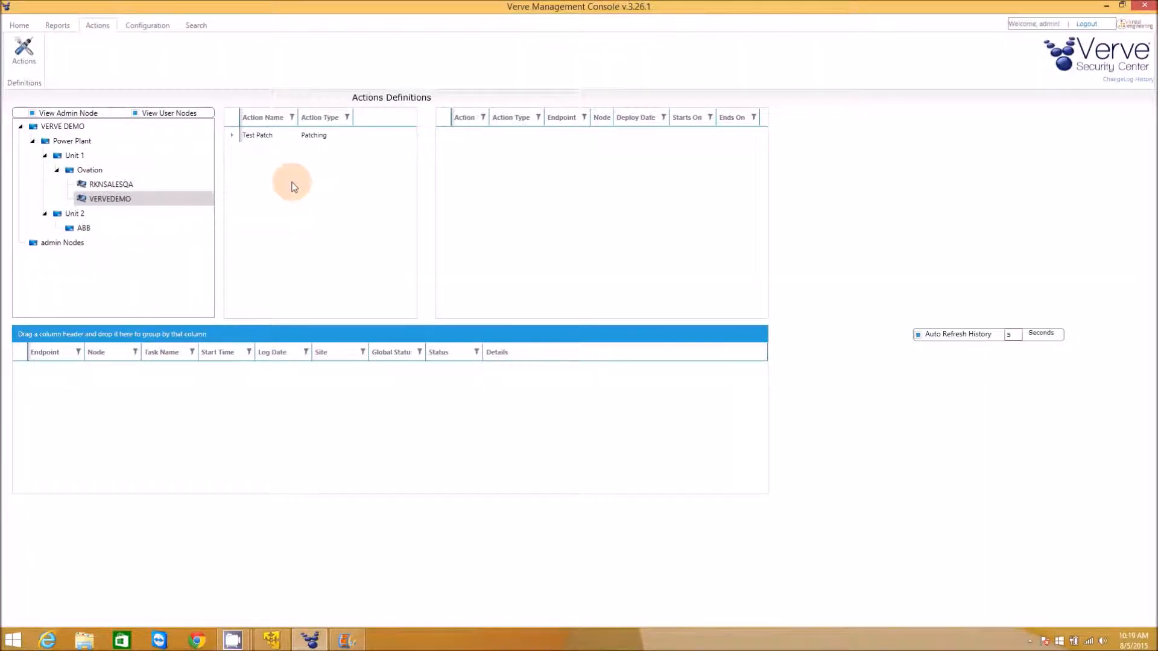
# Assign the Test Patch action to the RKNSALESQA endpoint under Ovation.
pyautogui.click(253, 135)
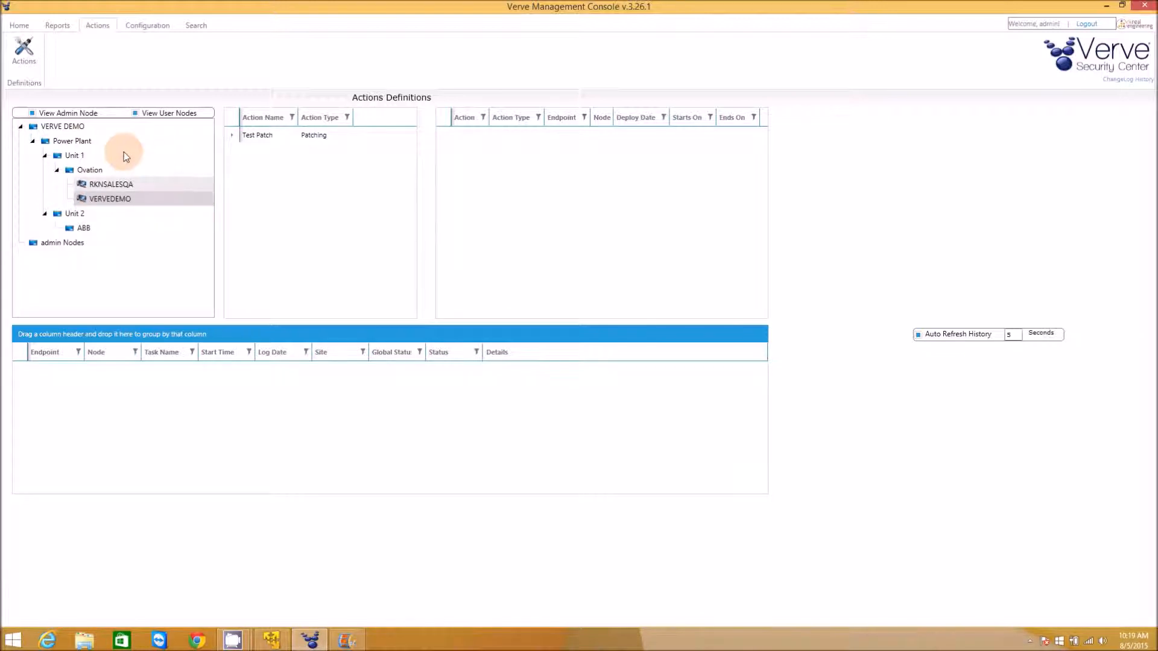
pyautogui.click(109, 202)
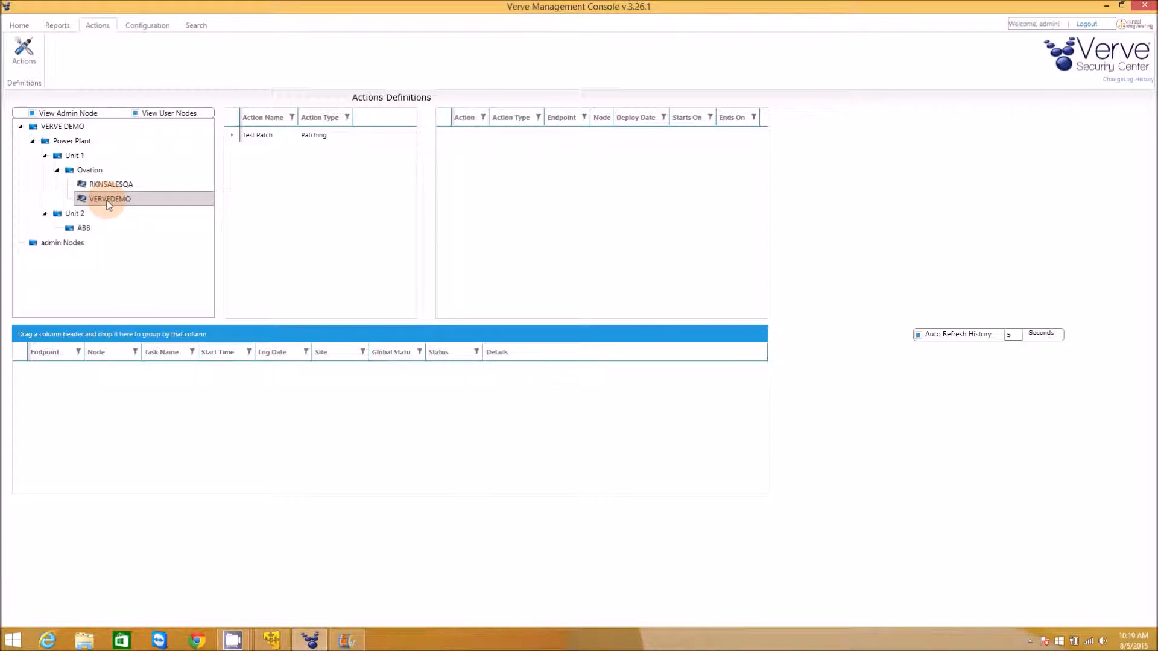
pyautogui.click(94, 171)
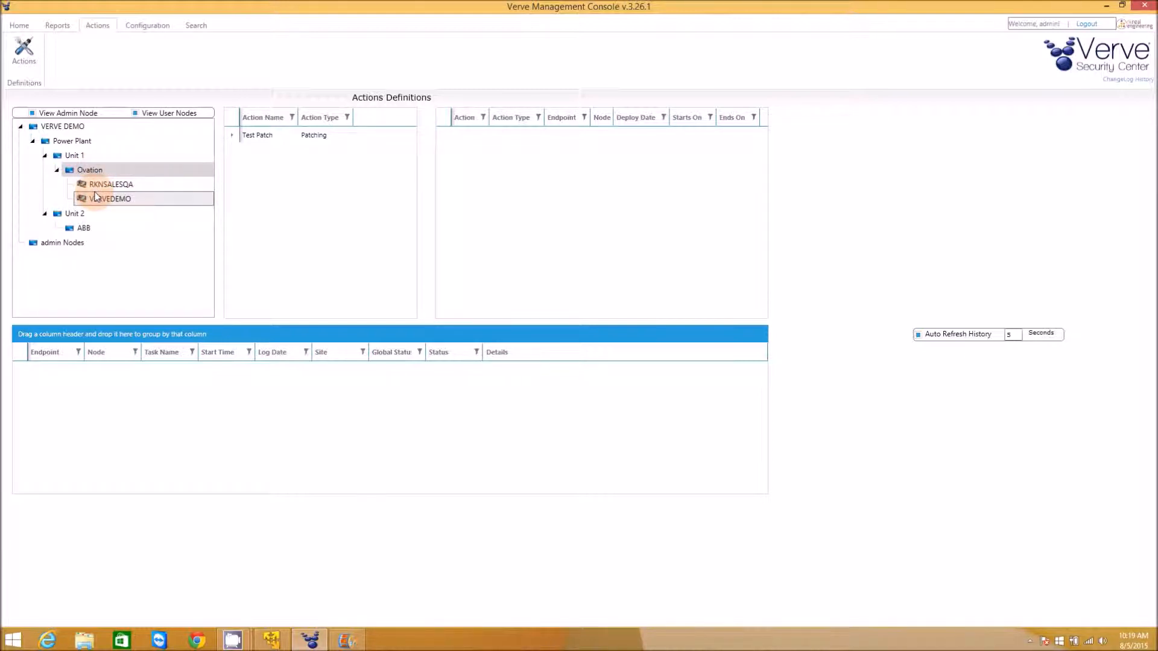
pyautogui.click(97, 184)
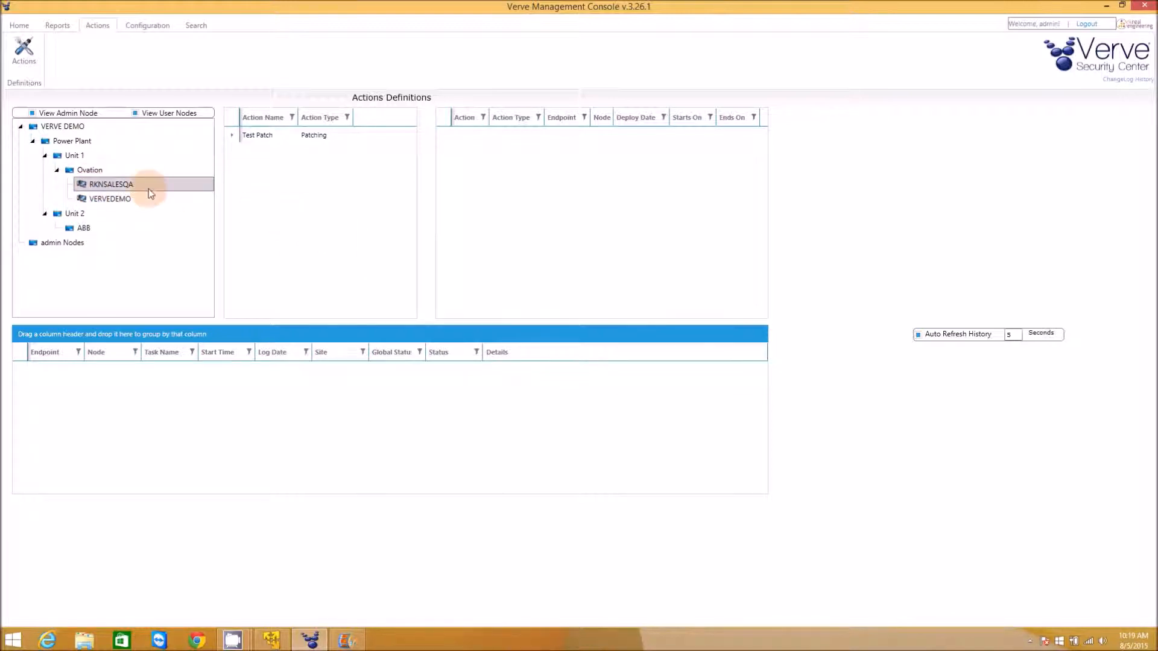
pyautogui.moveTo(261, 143); pyautogui.dragTo(546, 207)
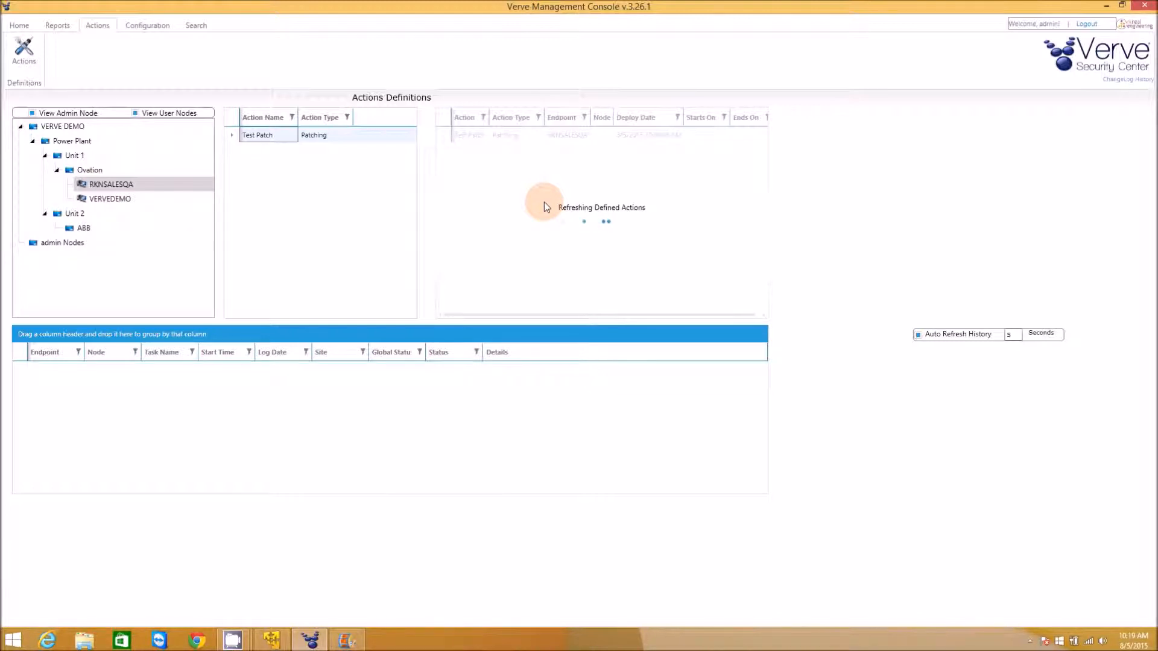
# Create a new action of type Backup with "Test Backups" as both its name and description.
pyautogui.rightClick(289, 175)
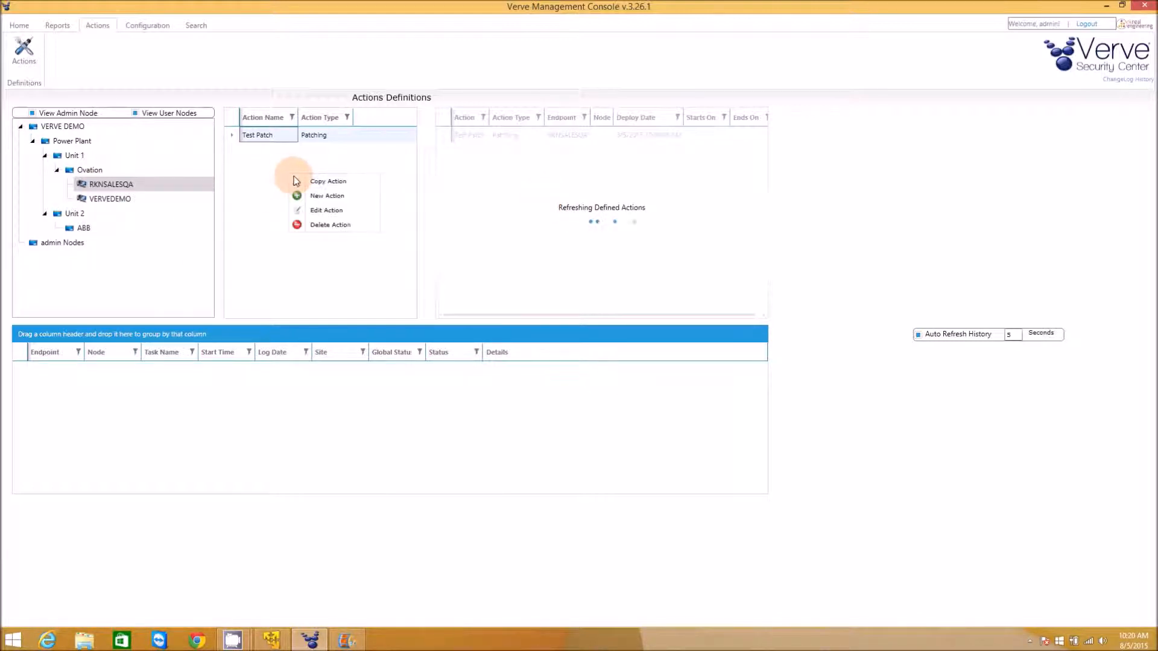
pyautogui.click(320, 196)
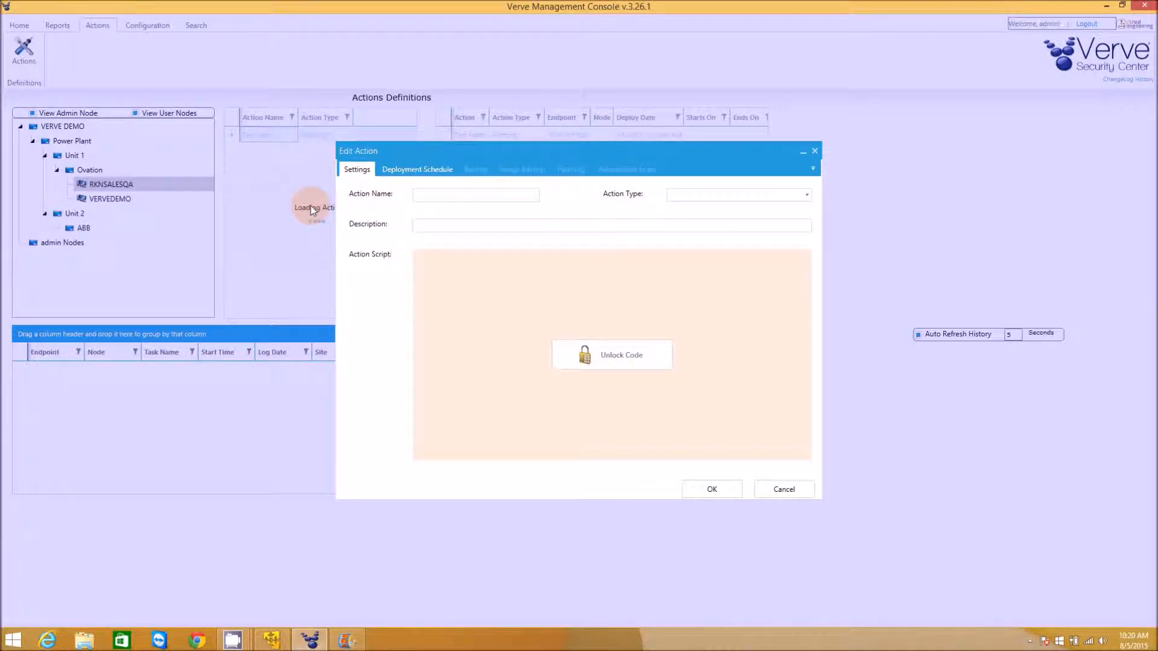
pyautogui.click(437, 228)
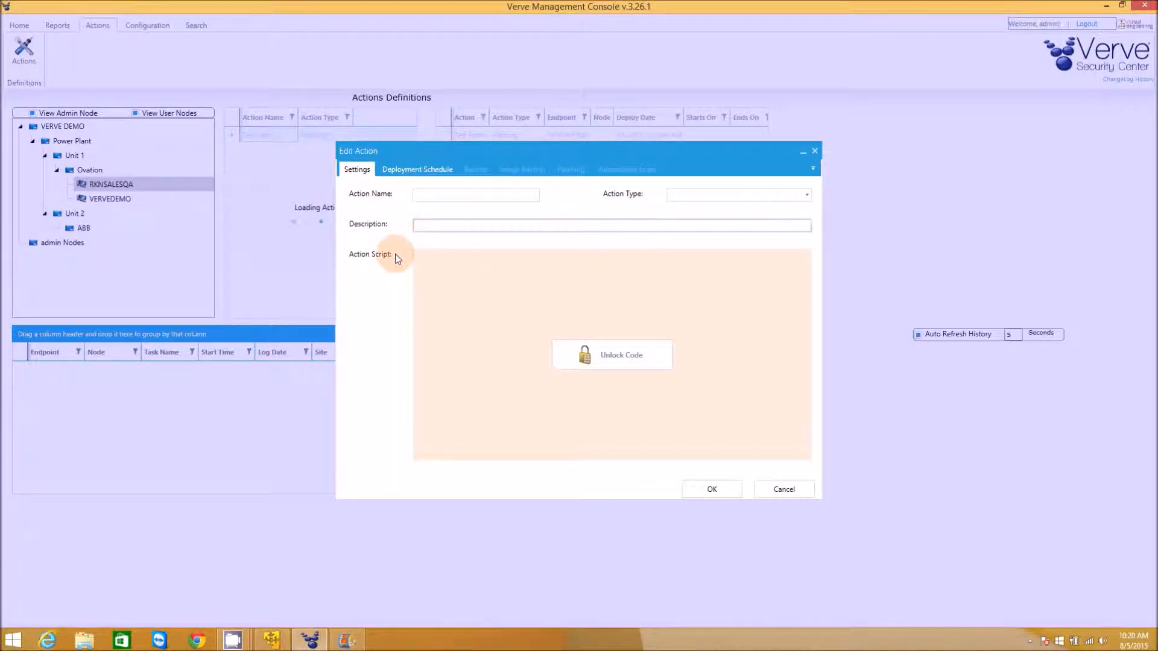
pyautogui.click(427, 197)
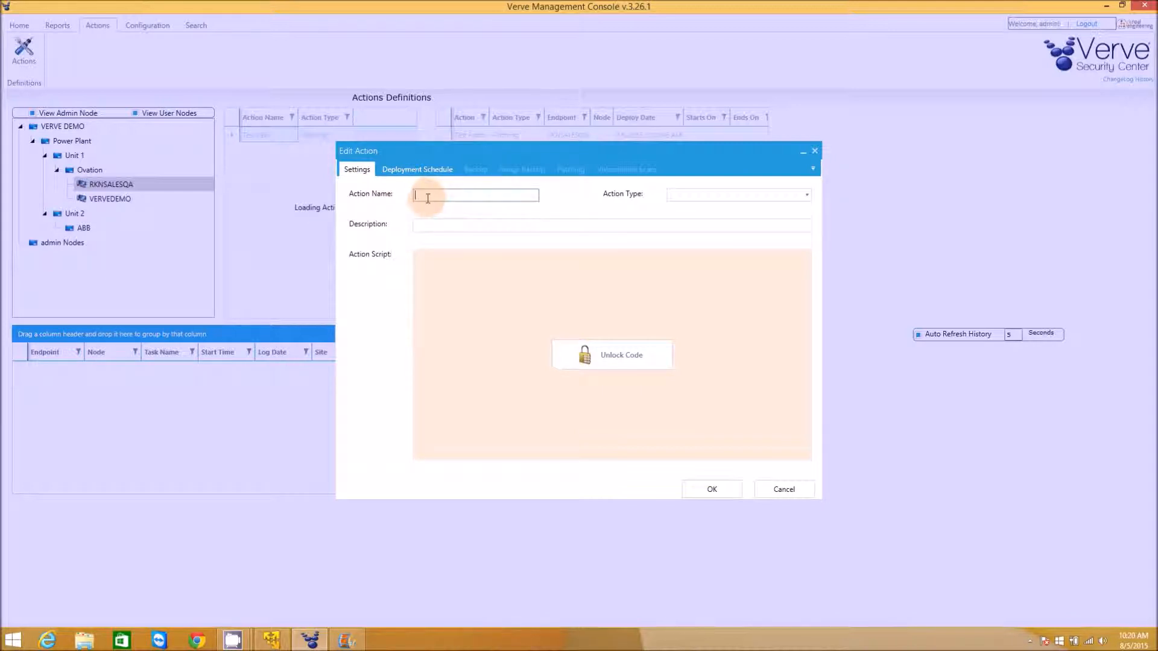
pyautogui.write('Test Backups')
pyautogui.click(418, 229)
pyautogui.write('Test Back')
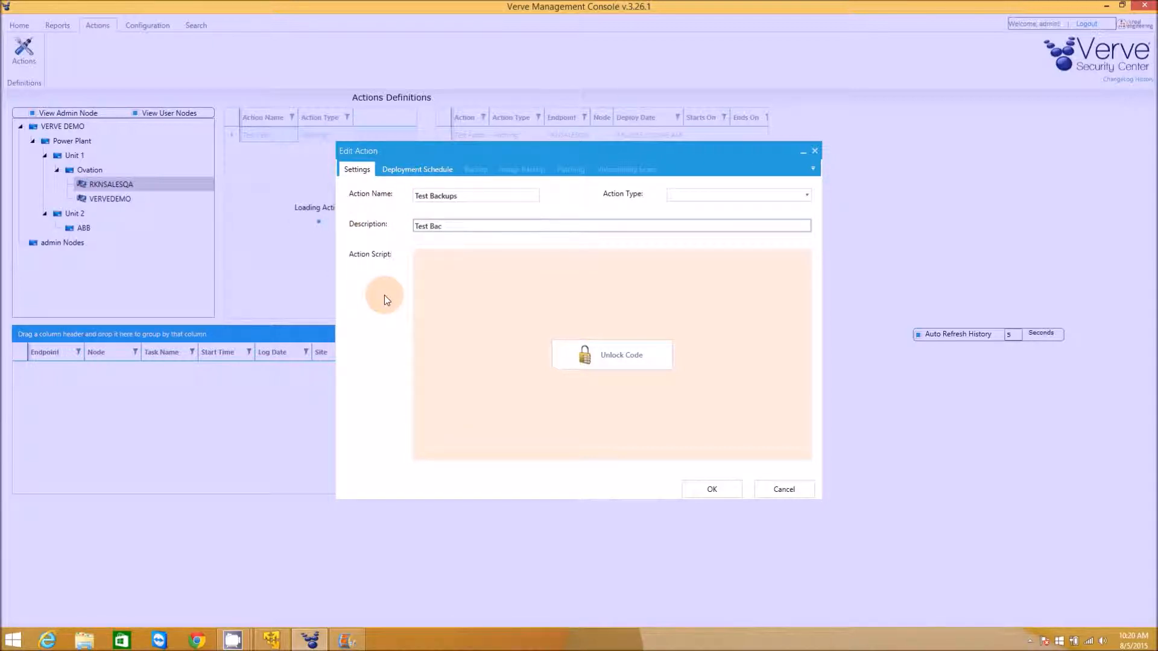
pyautogui.write('ups')
pyautogui.click(807, 196)
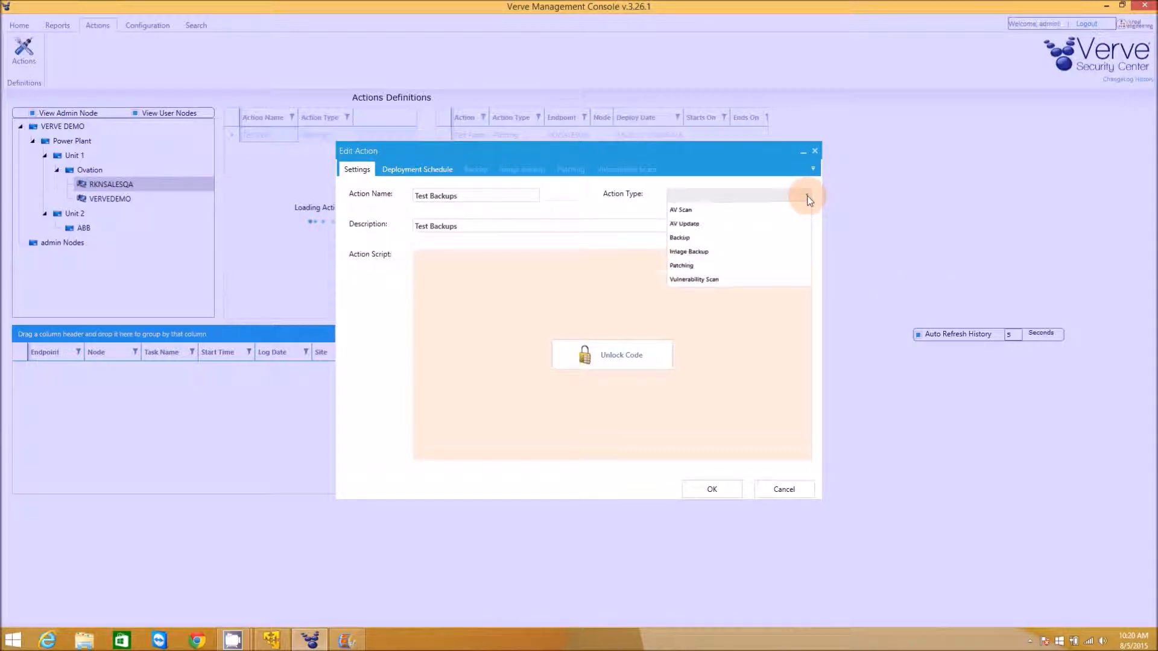
pyautogui.click(685, 242)
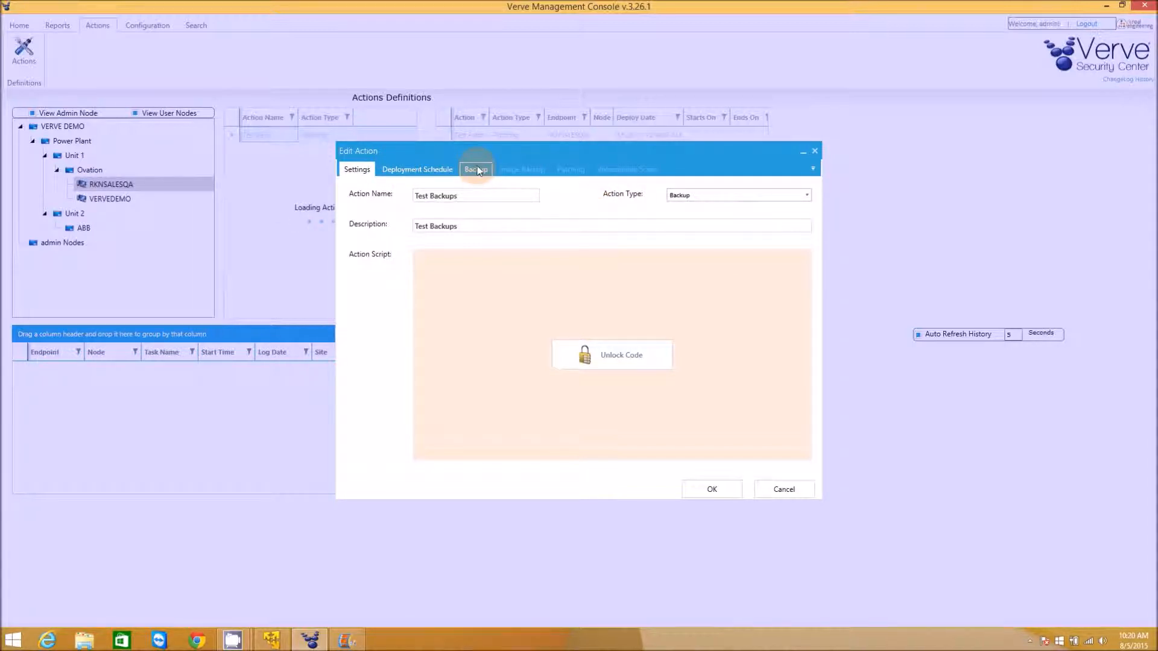
# Add the folder C:\test to the backup action's included folders and save the action.
pyautogui.click(406, 170)
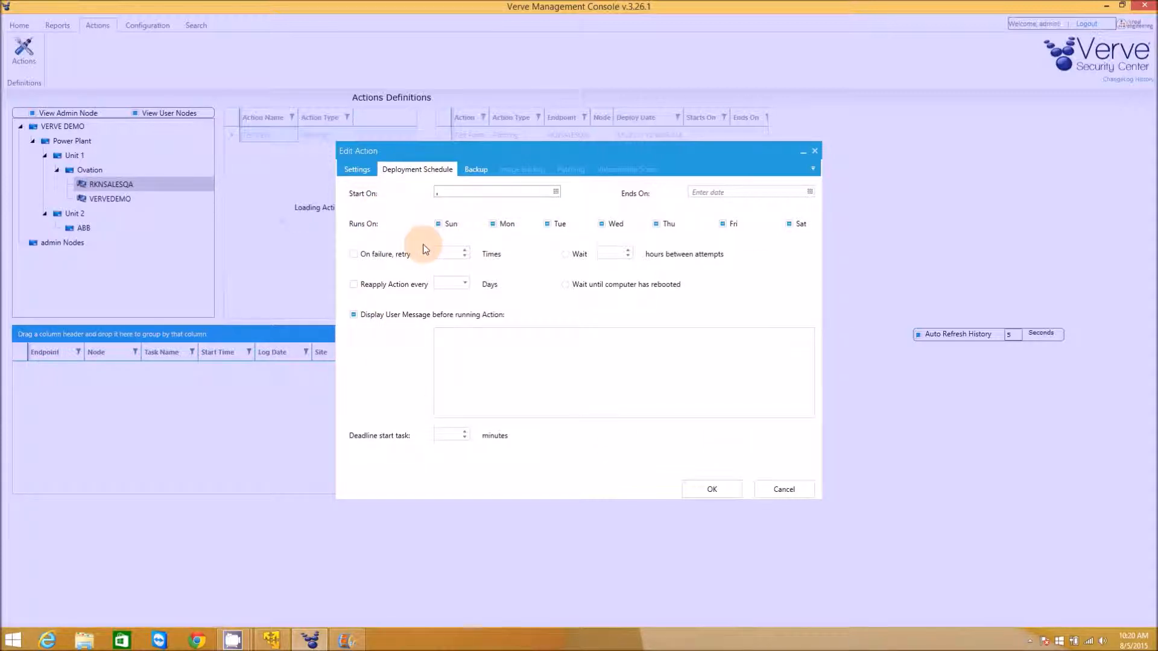
pyautogui.click(476, 169)
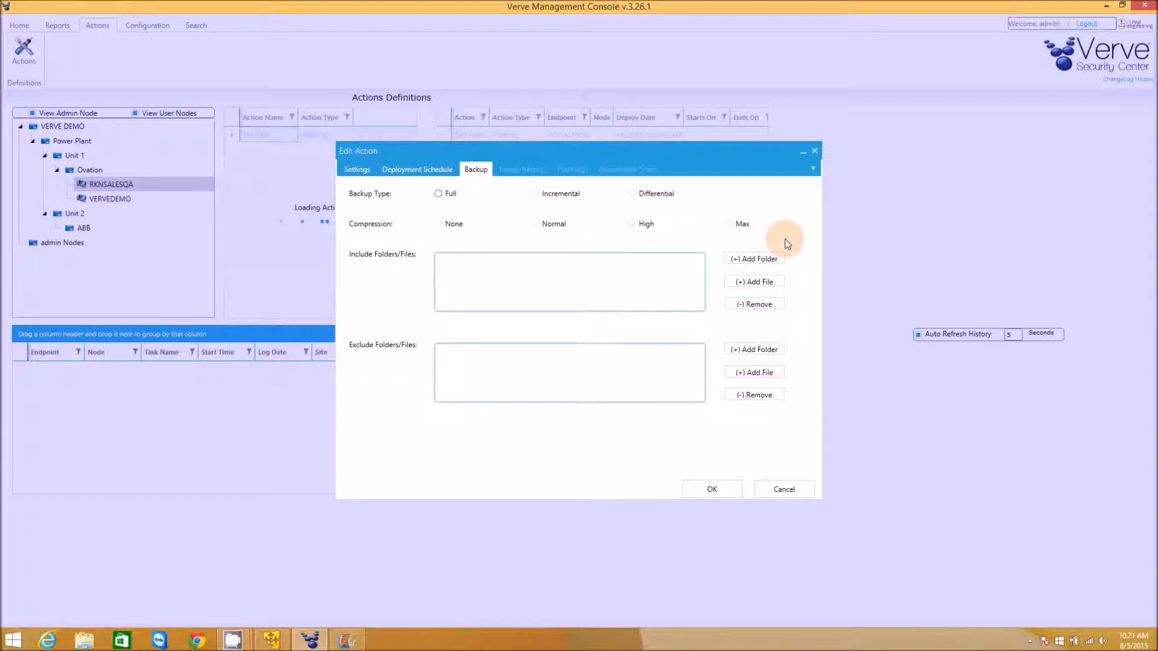
pyautogui.click(762, 258)
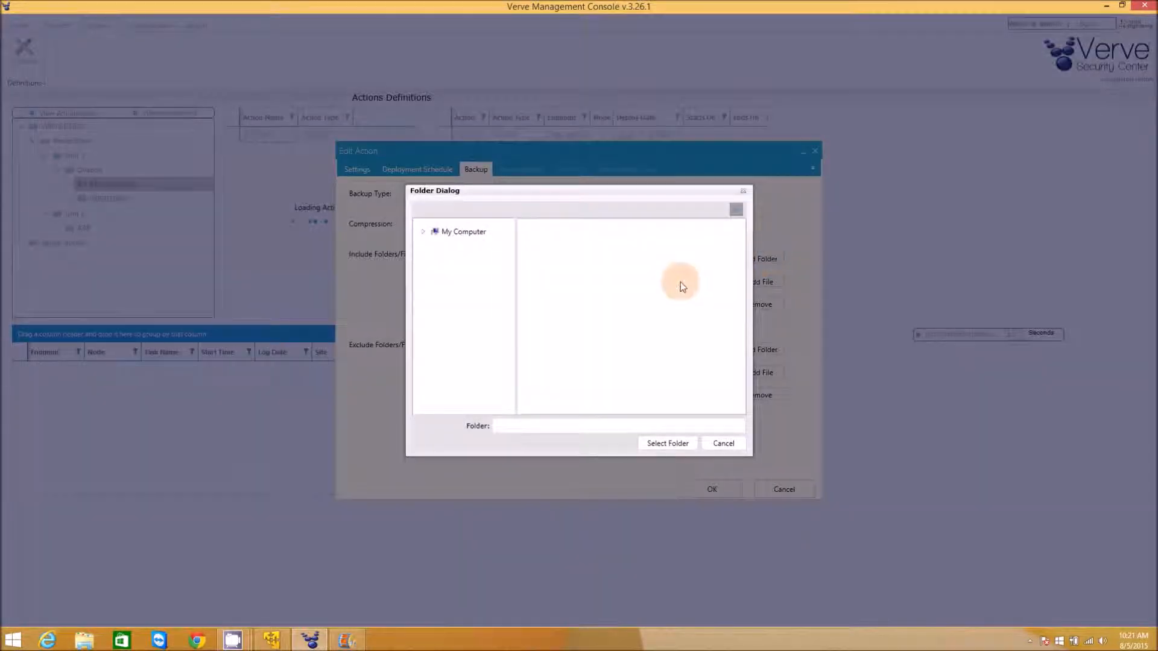
pyautogui.click(426, 237)
pyautogui.click(423, 233)
pyautogui.click(453, 246)
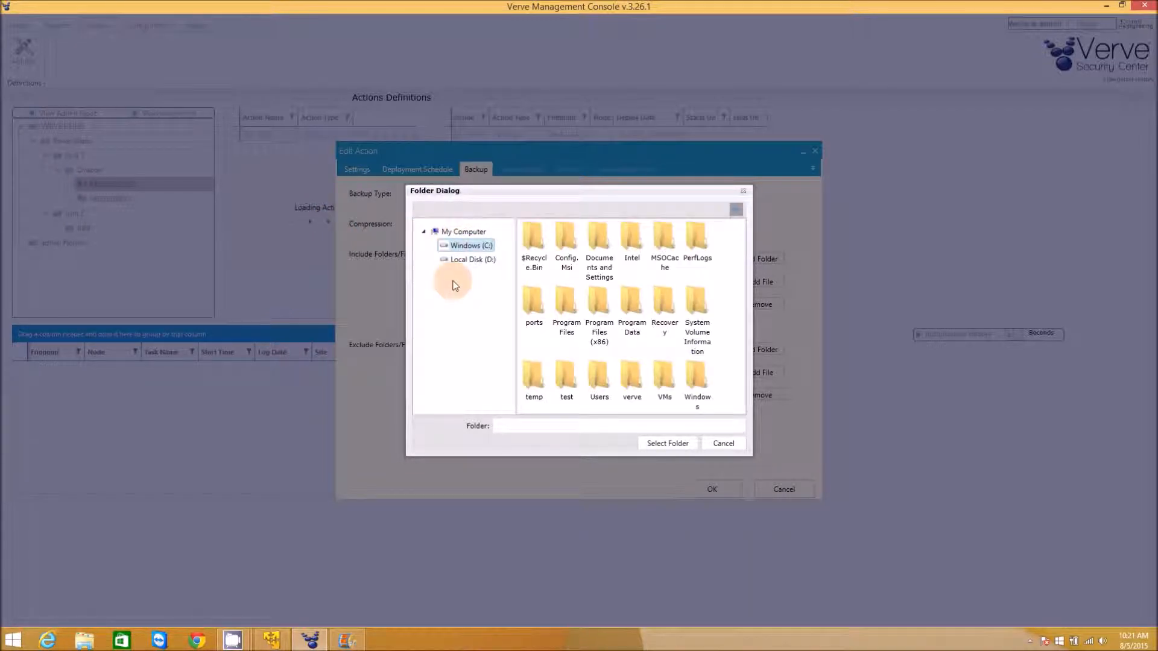
pyautogui.click(566, 377)
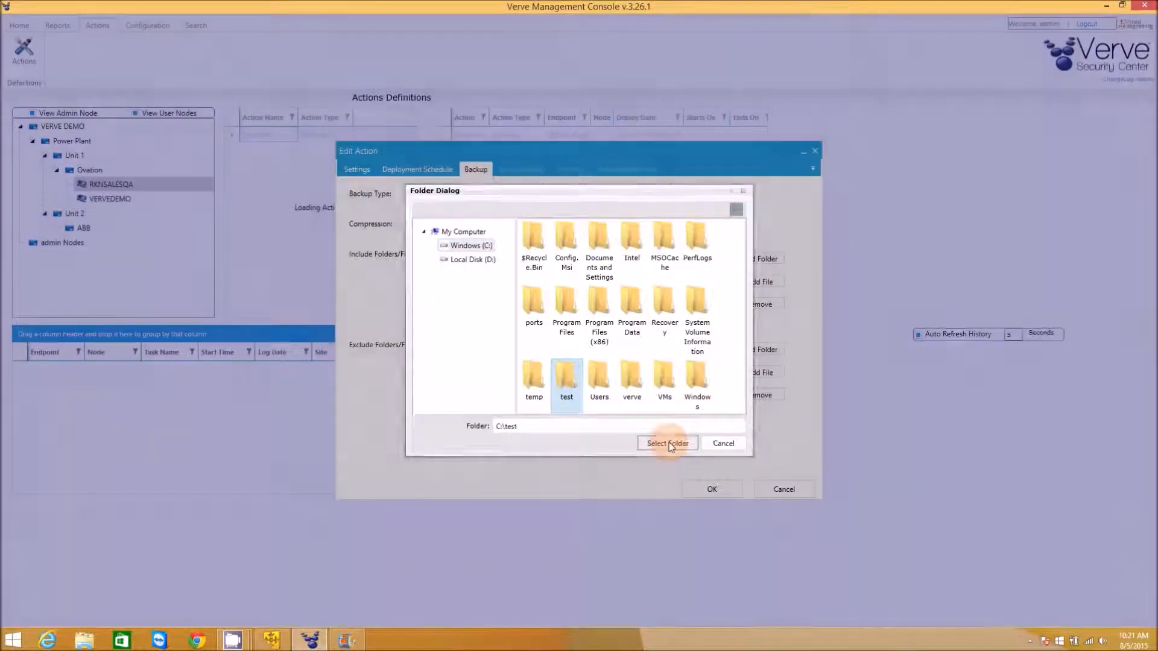
pyautogui.click(669, 442)
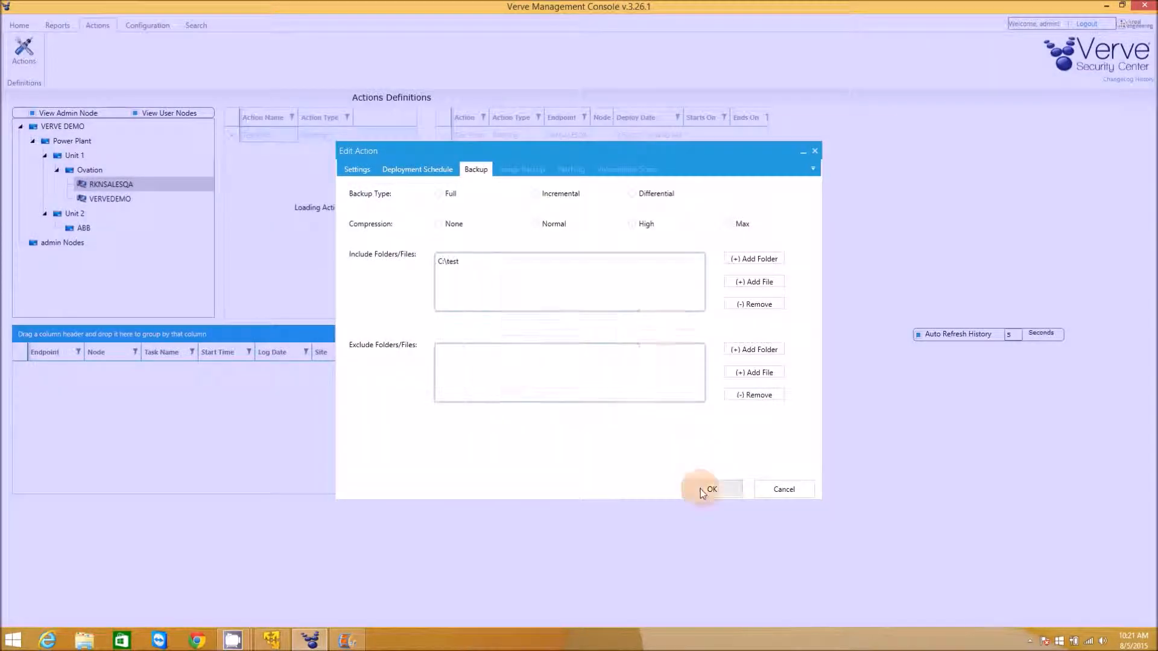
pyautogui.click(707, 490)
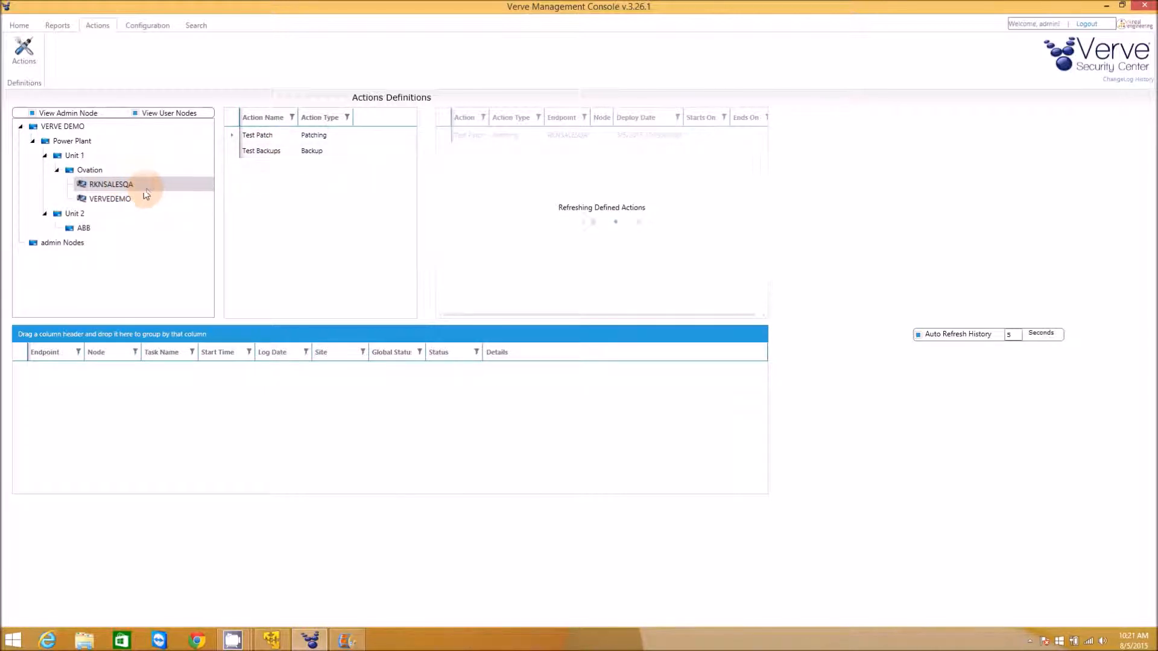
# Assign the Test Backups action to the RKNSALESQA endpoint under Ovation.
pyautogui.moveTo(274, 158); pyautogui.dragTo(533, 215)
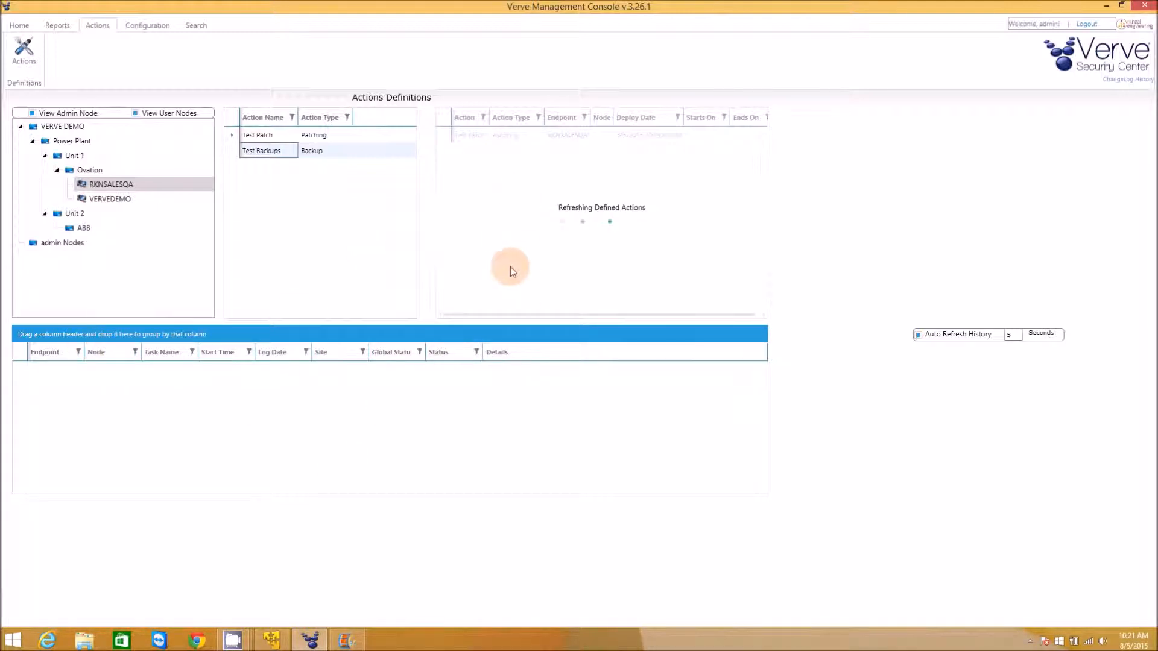
pyautogui.moveTo(263, 151); pyautogui.dragTo(490, 193)
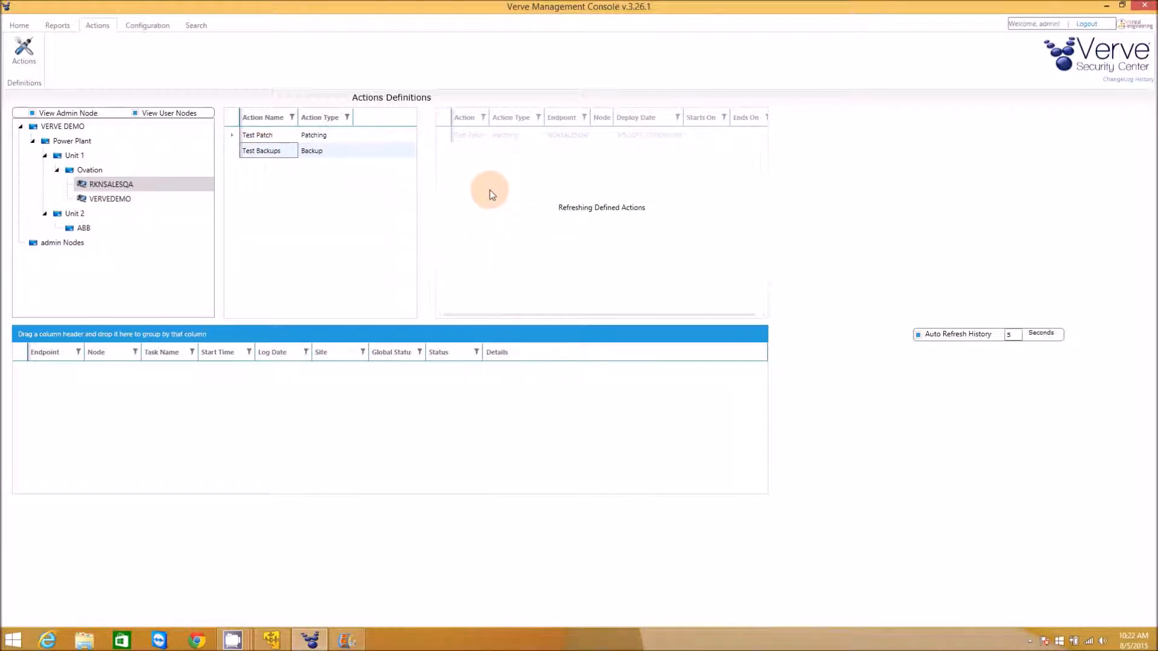